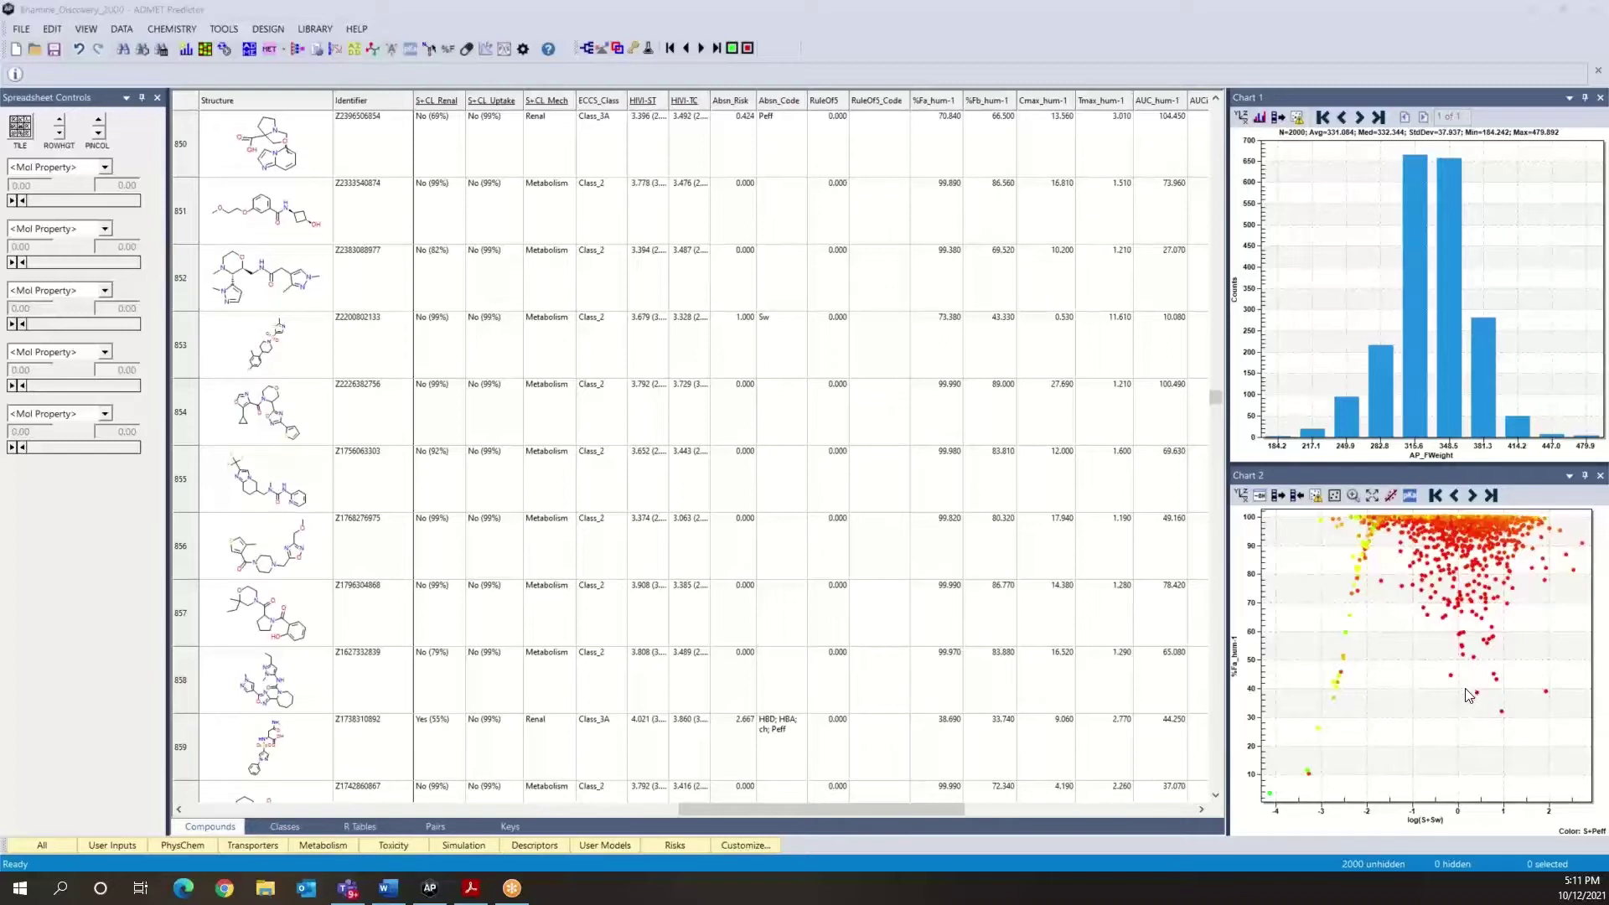
{"action": "left_click_drag", "start_coordinate": [1468, 686], "coordinate": [1493, 714]}
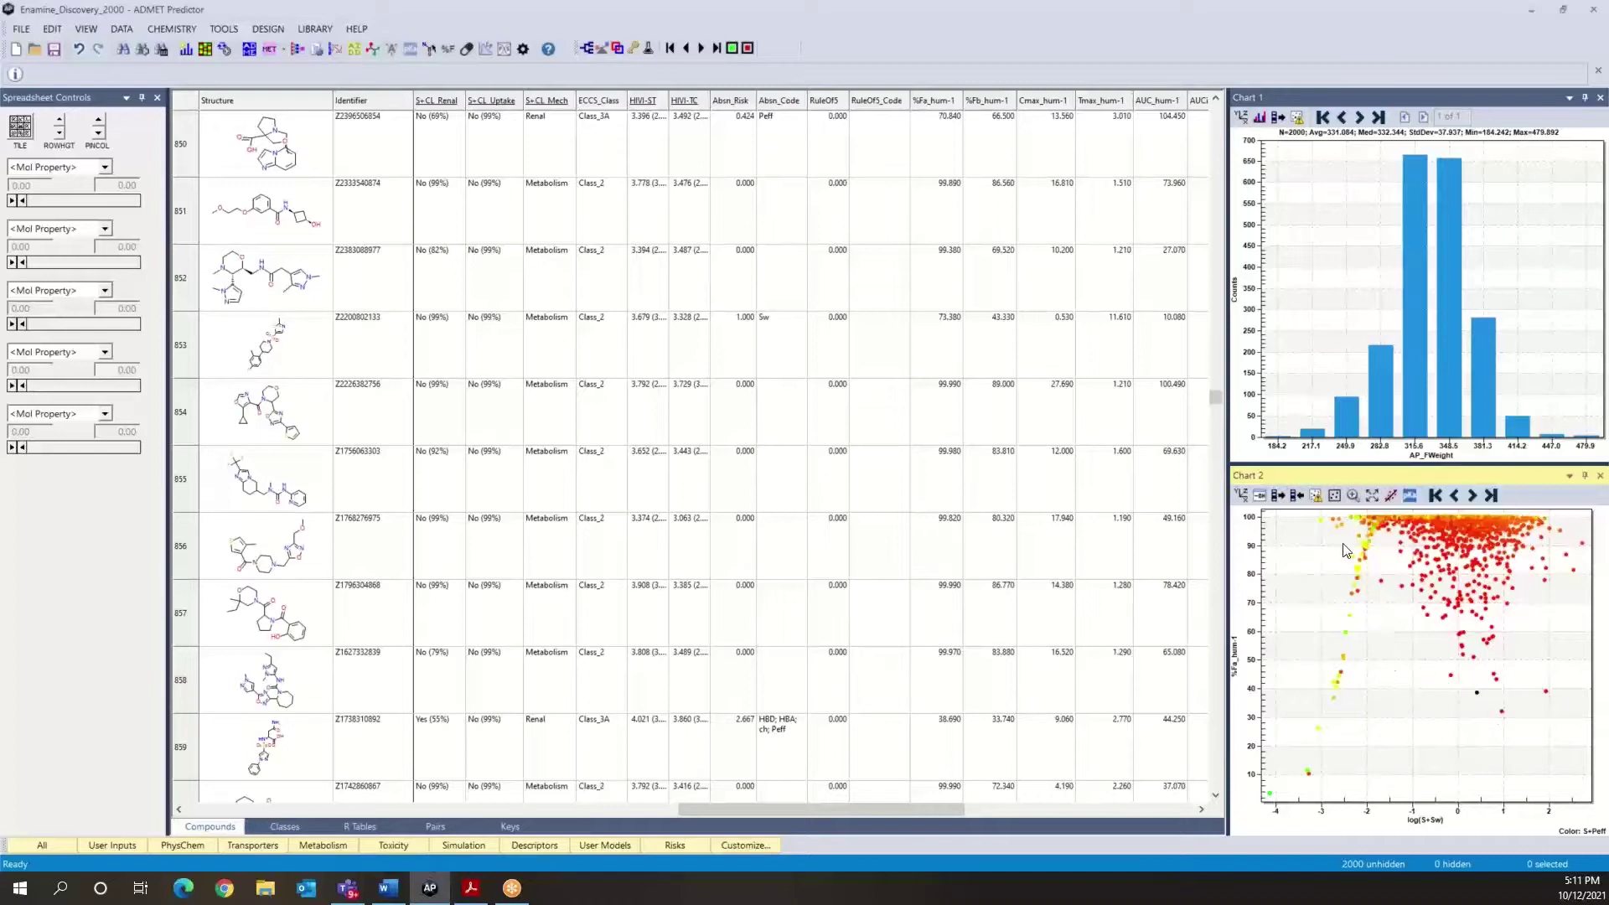
{"action": "left_click", "coordinate": [1299, 502]}
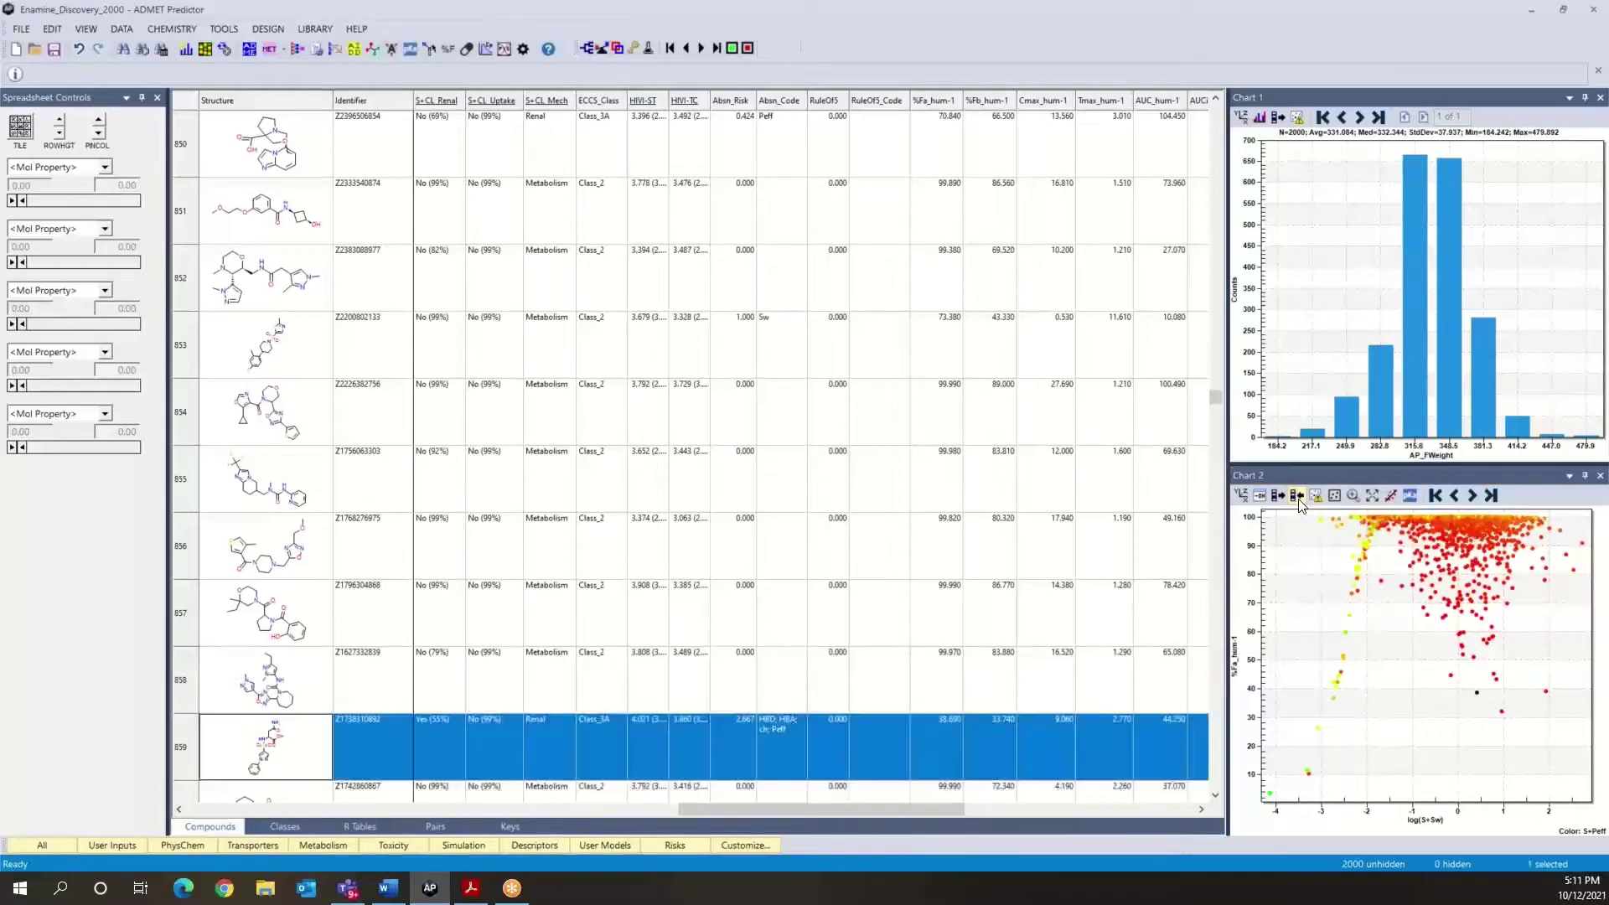
{"action": "left_click", "coordinate": [499, 53]}
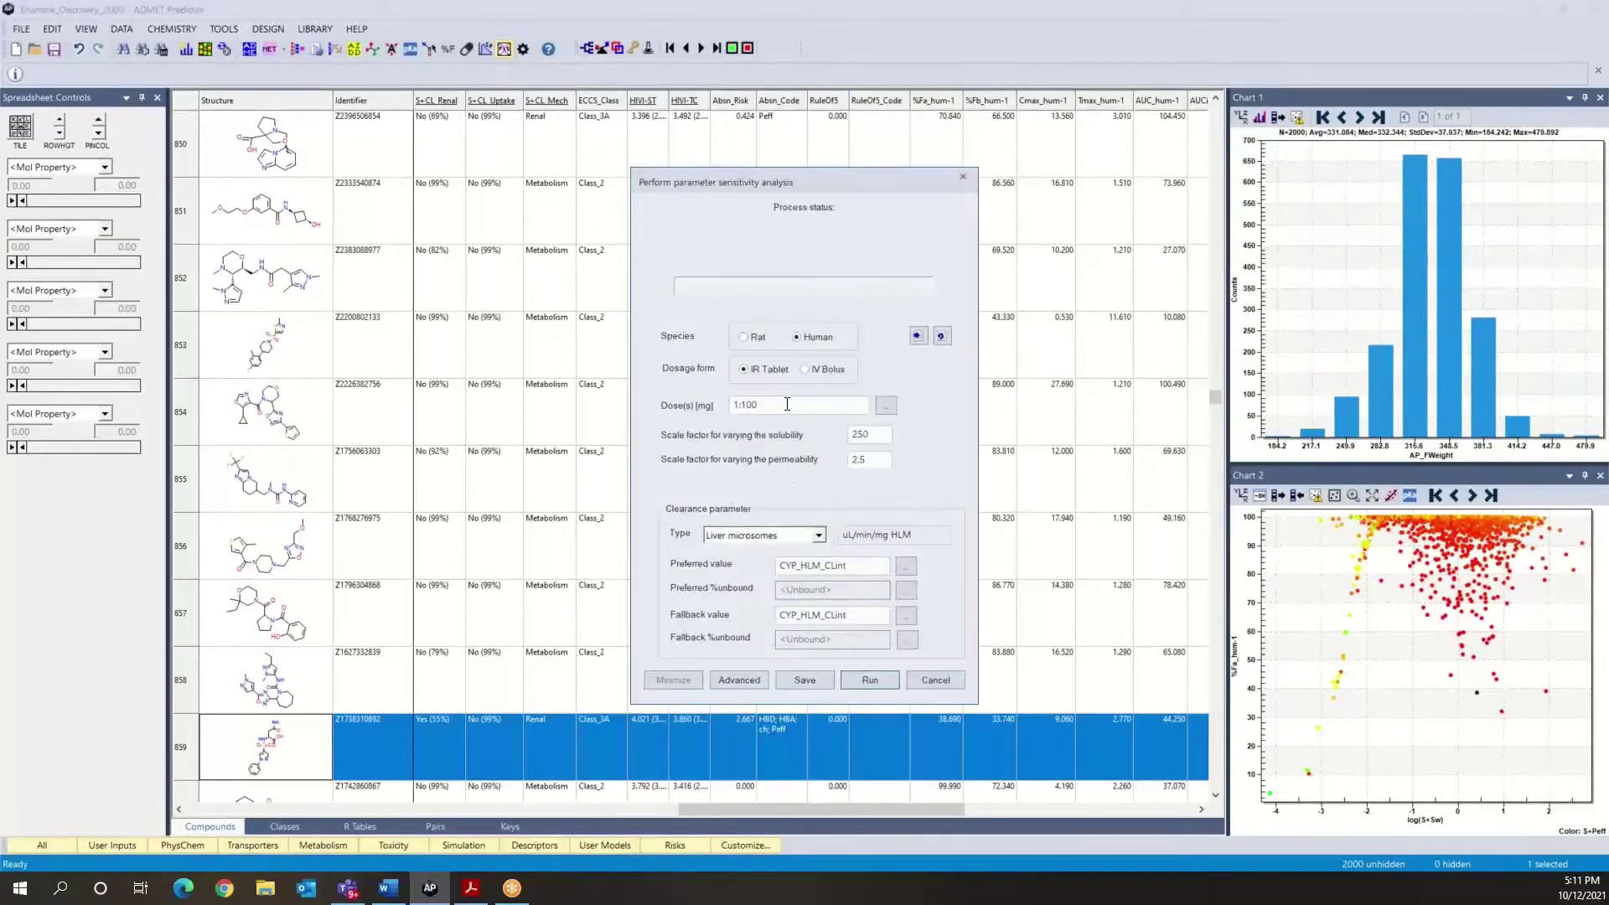
{"action": "left_click", "coordinate": [788, 404]}
{"action": "key", "text": "BackSpace"}
{"action": "key", "text": "BackSpace"}
{"action": "key", "text": "BackSpace"}
{"action": "key", "text": "BackSpace"}
{"action": "key", "text": "BackSpace"}
{"action": "type", "text": "10"}
- Run the sensitivity simulation: %Fa rises with permeability but stays near 38% across solubility
{"action": "left_click", "coordinate": [866, 680]}
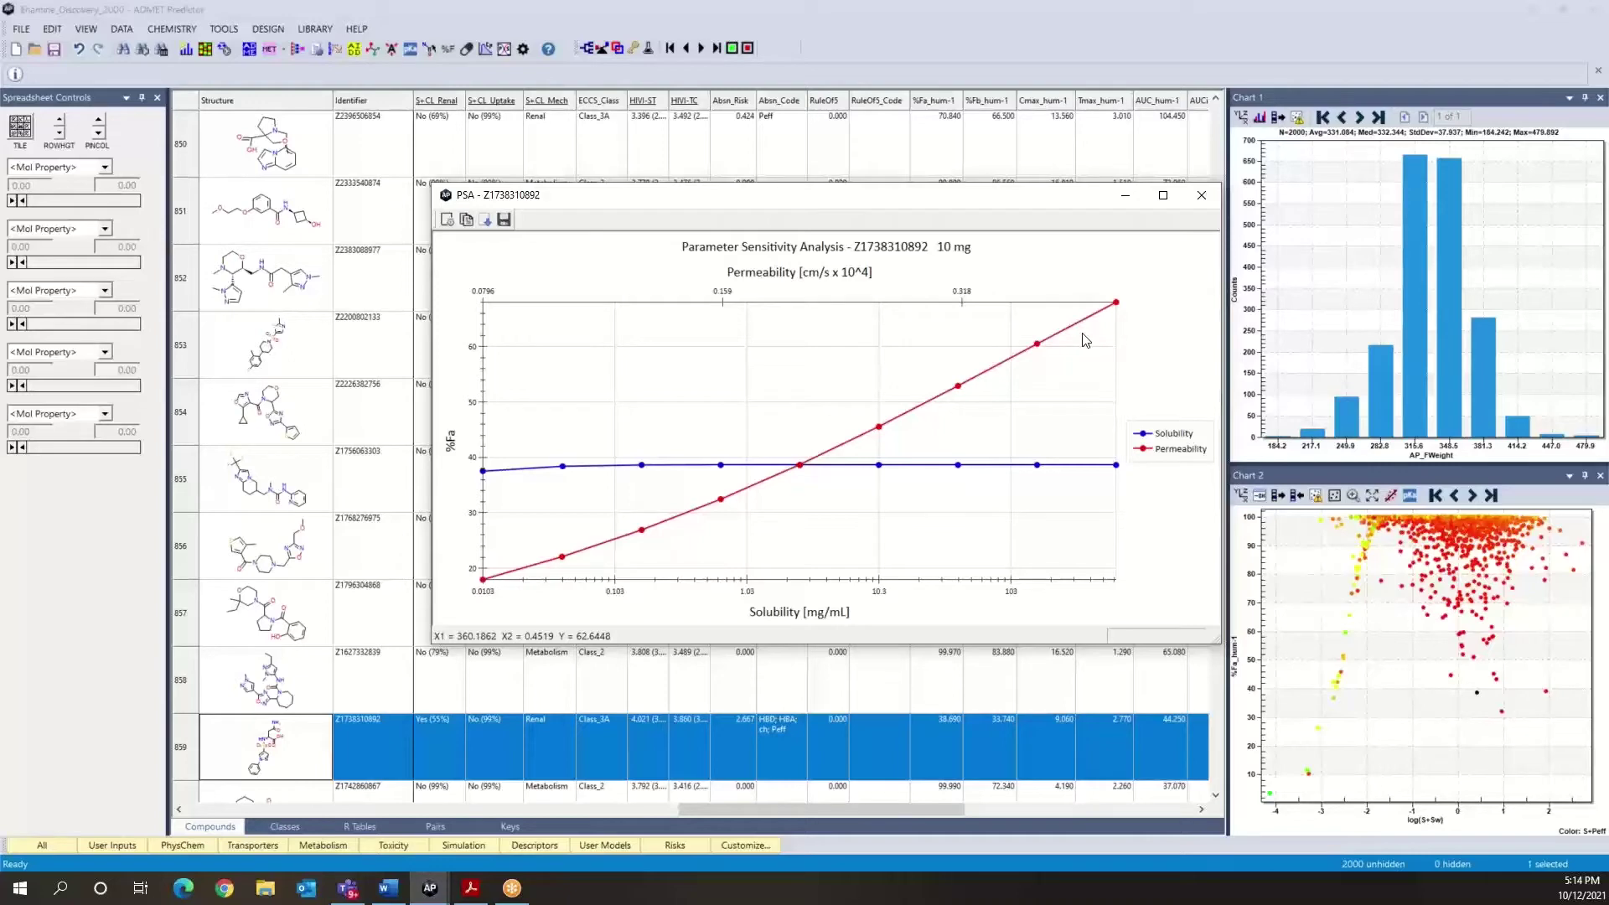
- Close the PSA chart and replot Chart 2 with S+Peff on X, coloured by log S+Sw
{"action": "left_click", "coordinate": [1203, 196]}
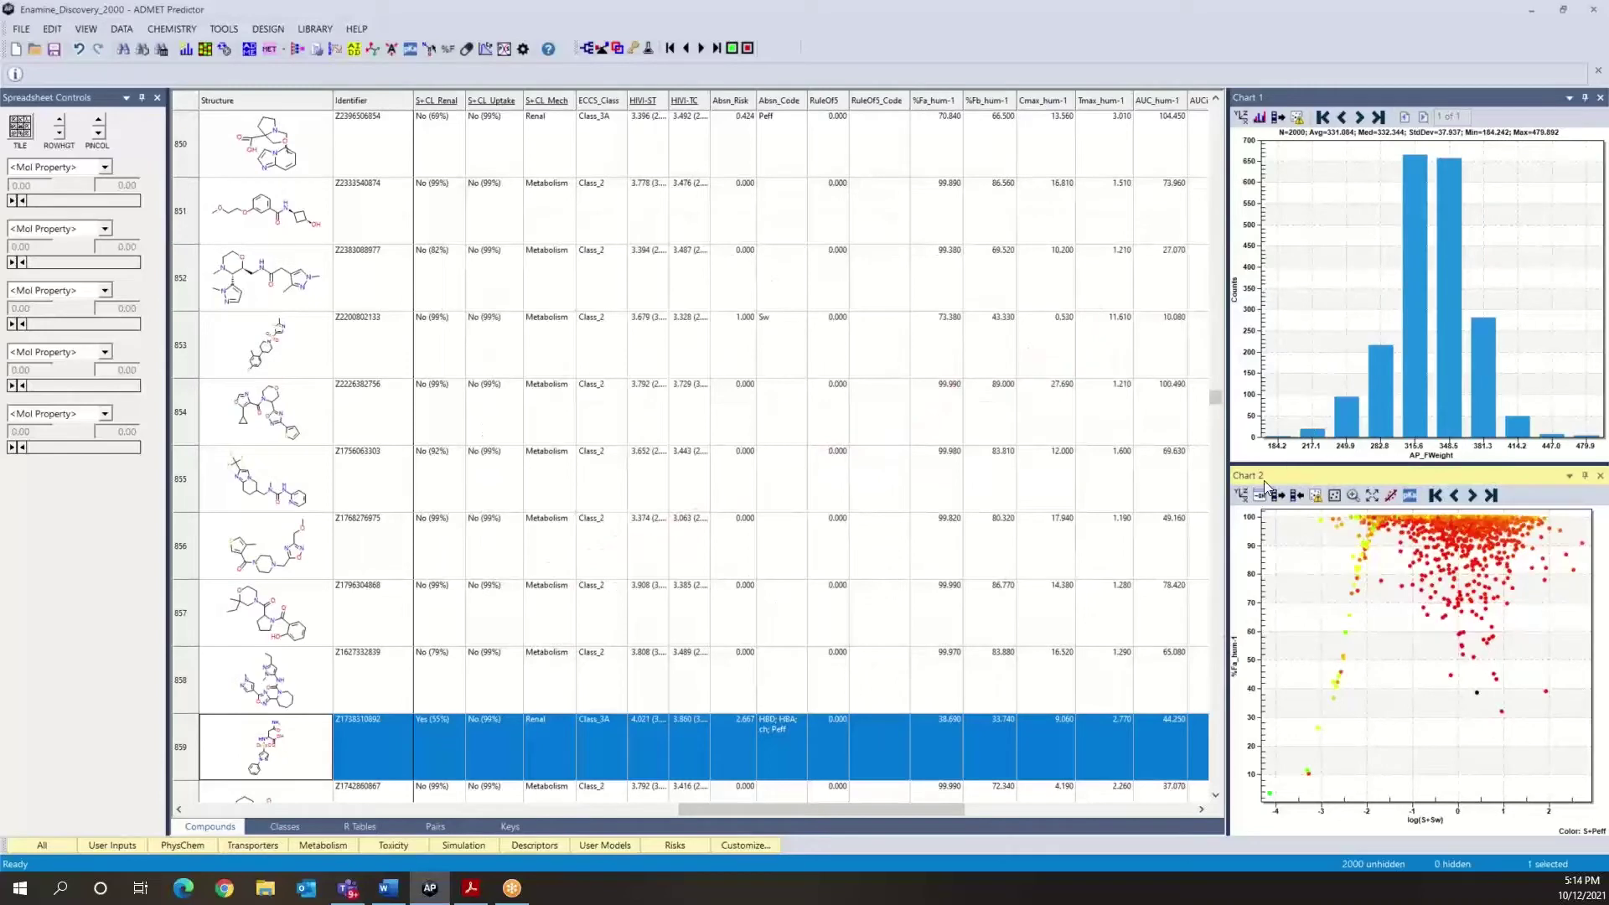
{"action": "left_click", "coordinate": [1243, 498]}
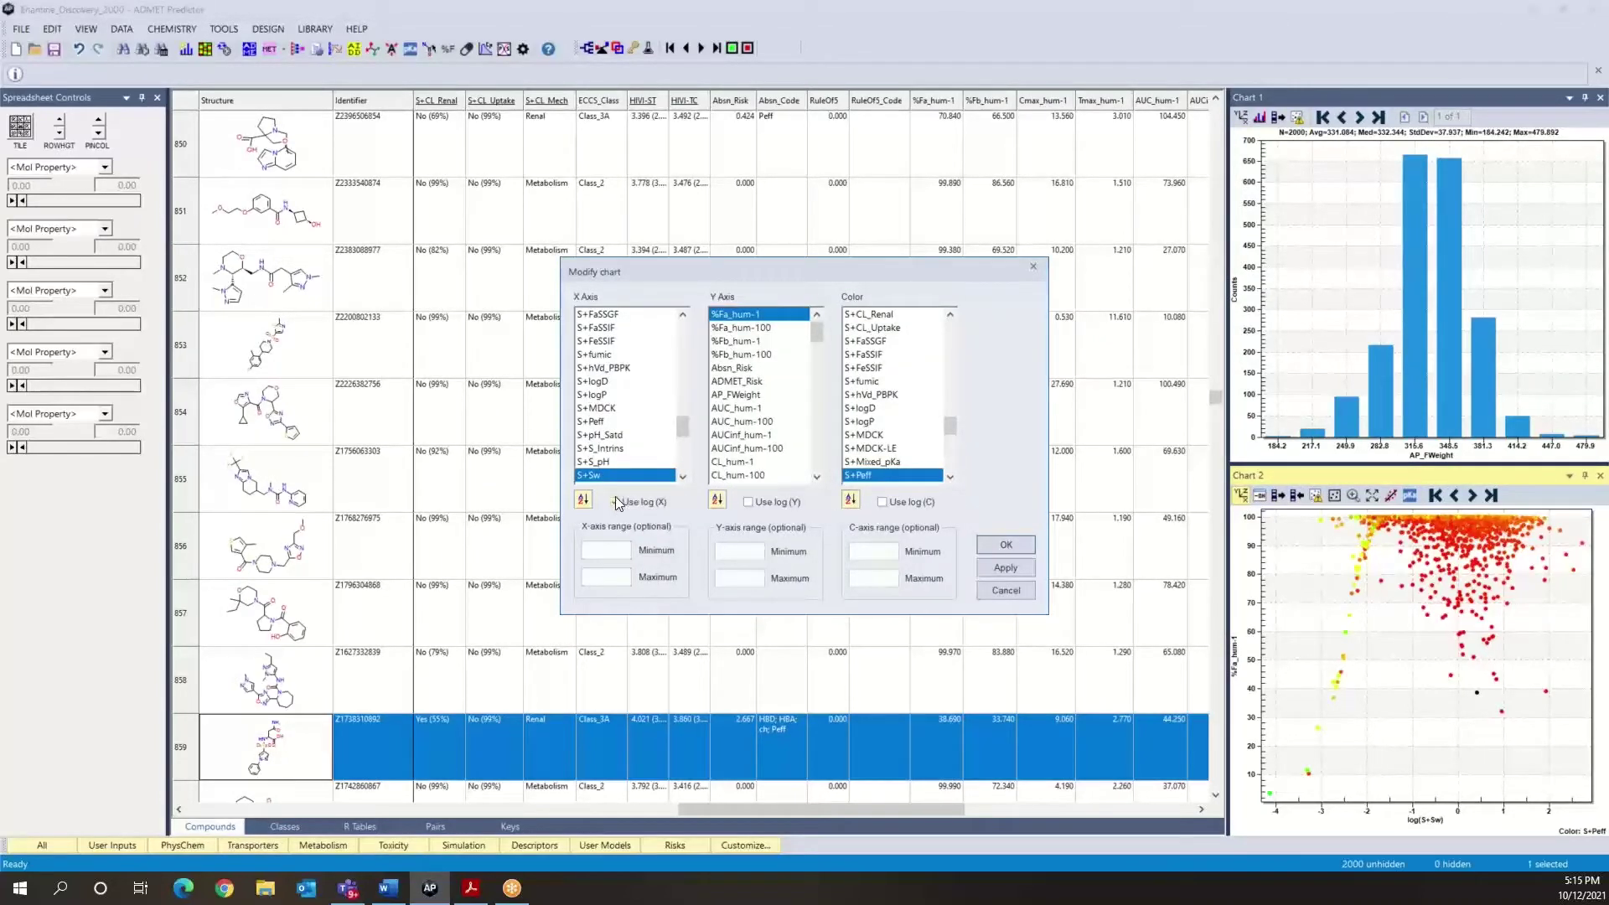
{"action": "left_click", "coordinate": [596, 423]}
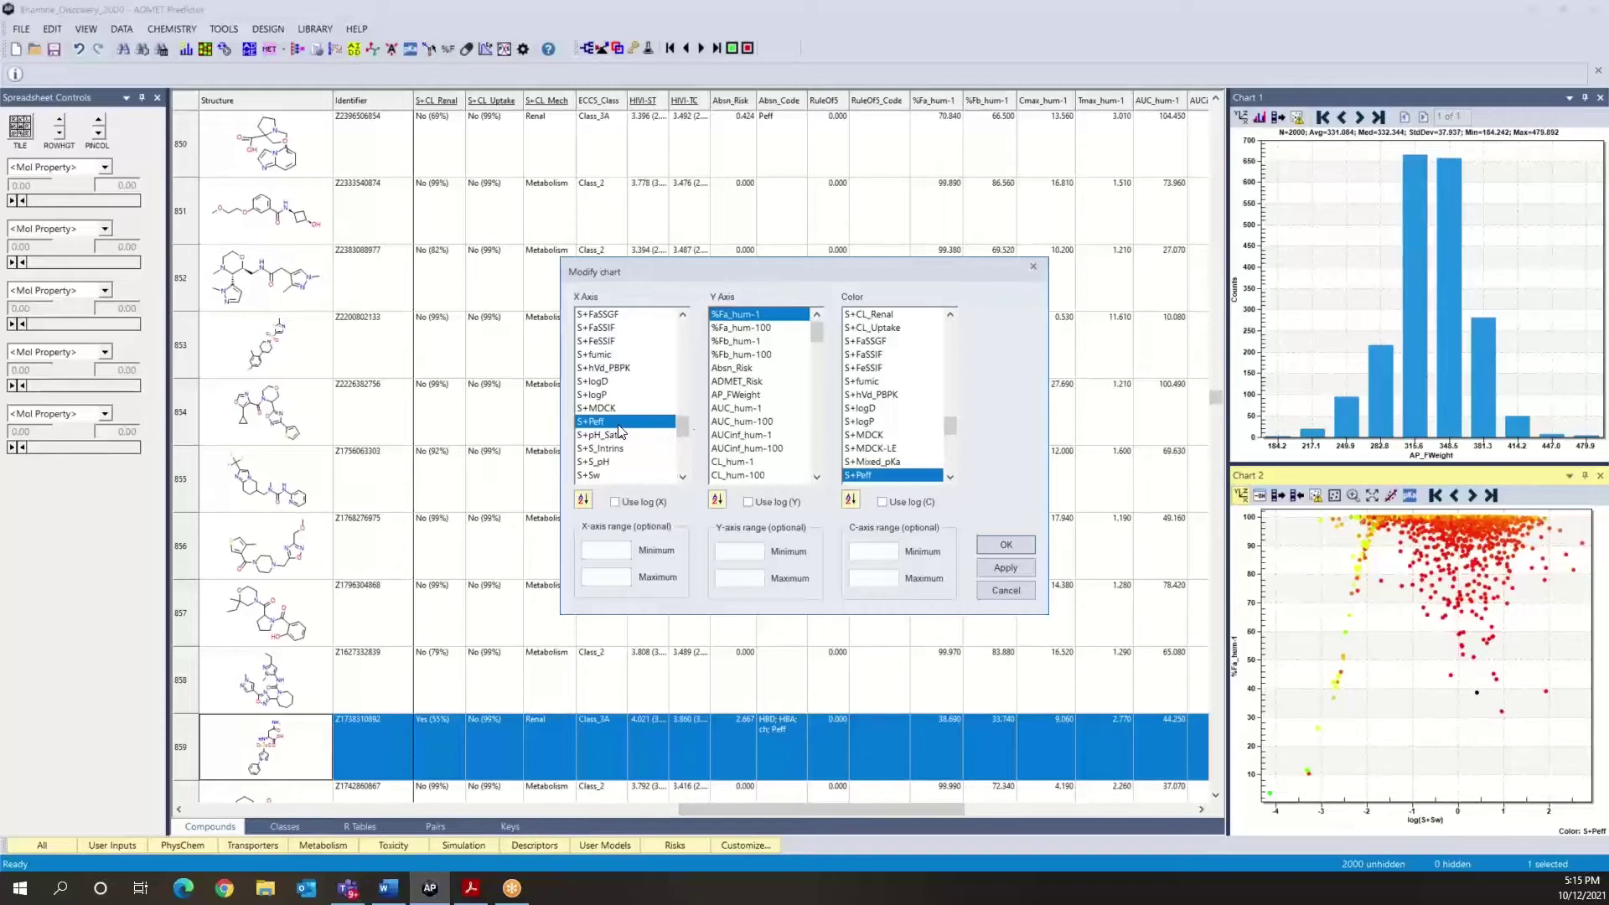
{"action": "left_click_drag", "start_coordinate": [950, 431], "coordinate": [949, 445]}
{"action": "left_click", "coordinate": [869, 382]}
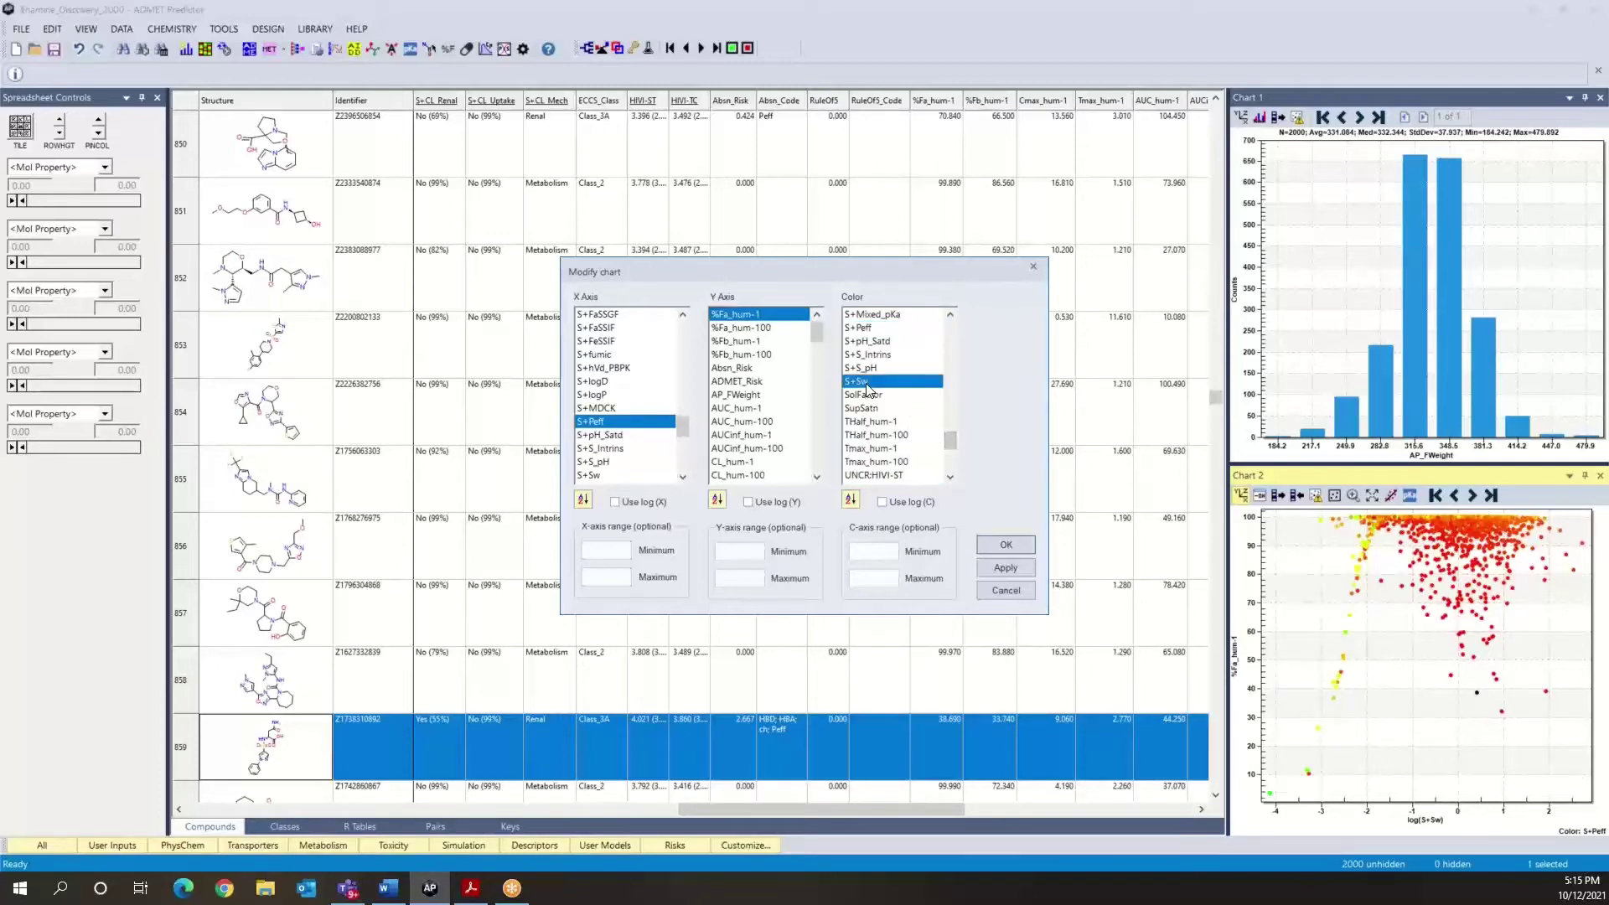
{"action": "left_click", "coordinate": [882, 502]}
{"action": "left_click", "coordinate": [1006, 546]}
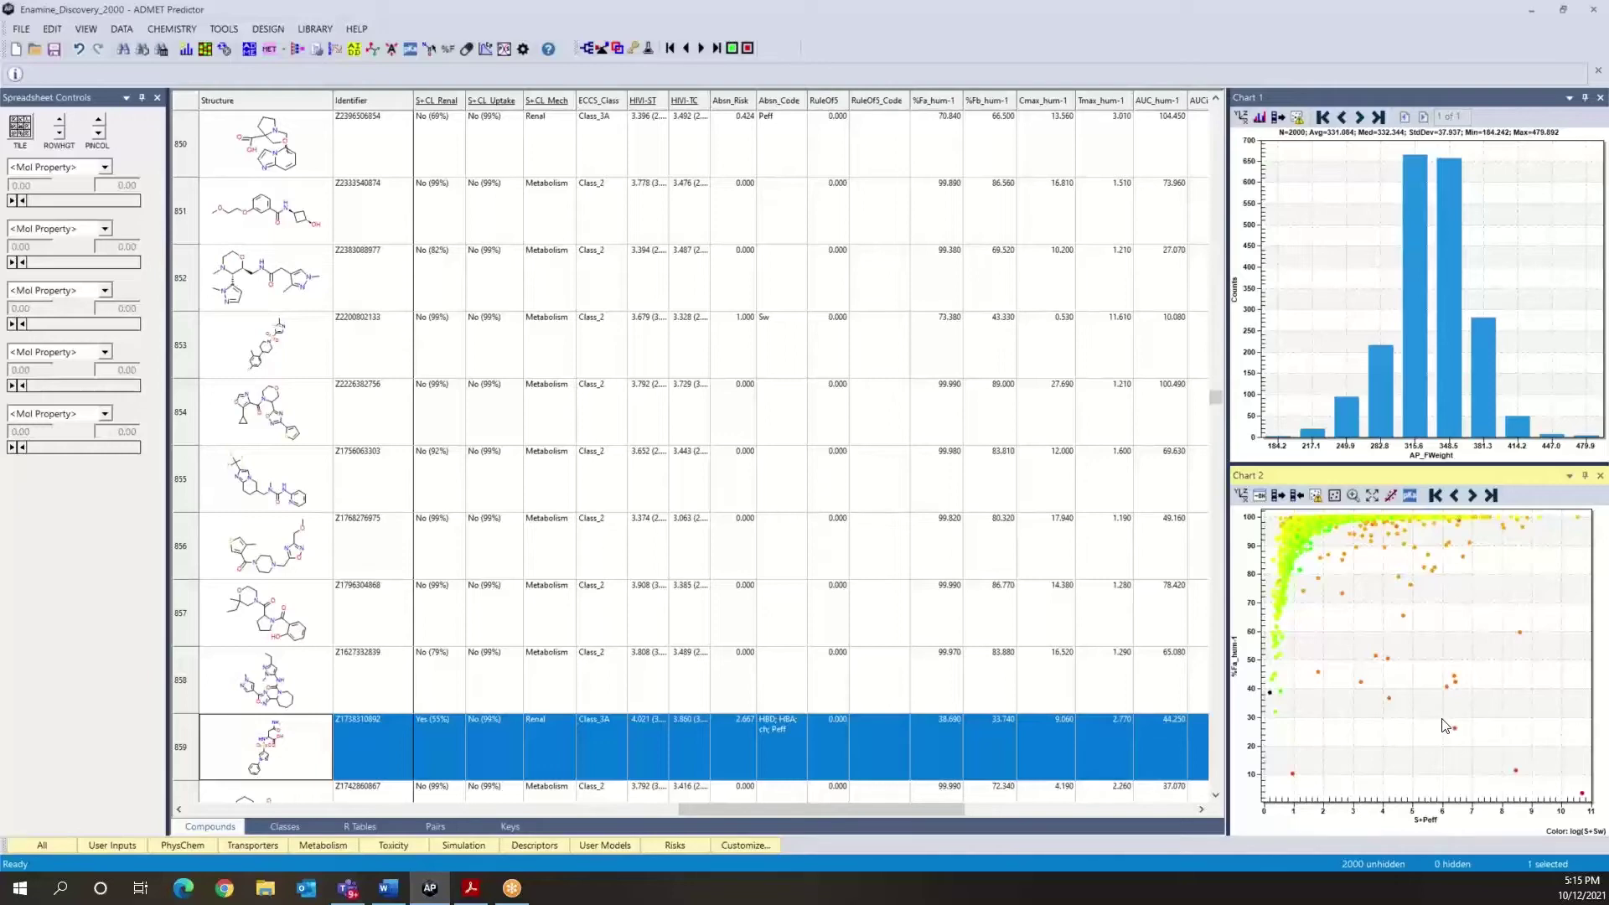
- Pick a low-%Fa point on the S+Peff chart and jump the spreadsheet to its row 550
{"action": "left_click", "coordinate": [1453, 727]}
{"action": "left_click", "coordinate": [1300, 501]}
{"action": "scroll", "coordinate": [671, 557], "scroll_direction": "up", "scroll_amount": 1}
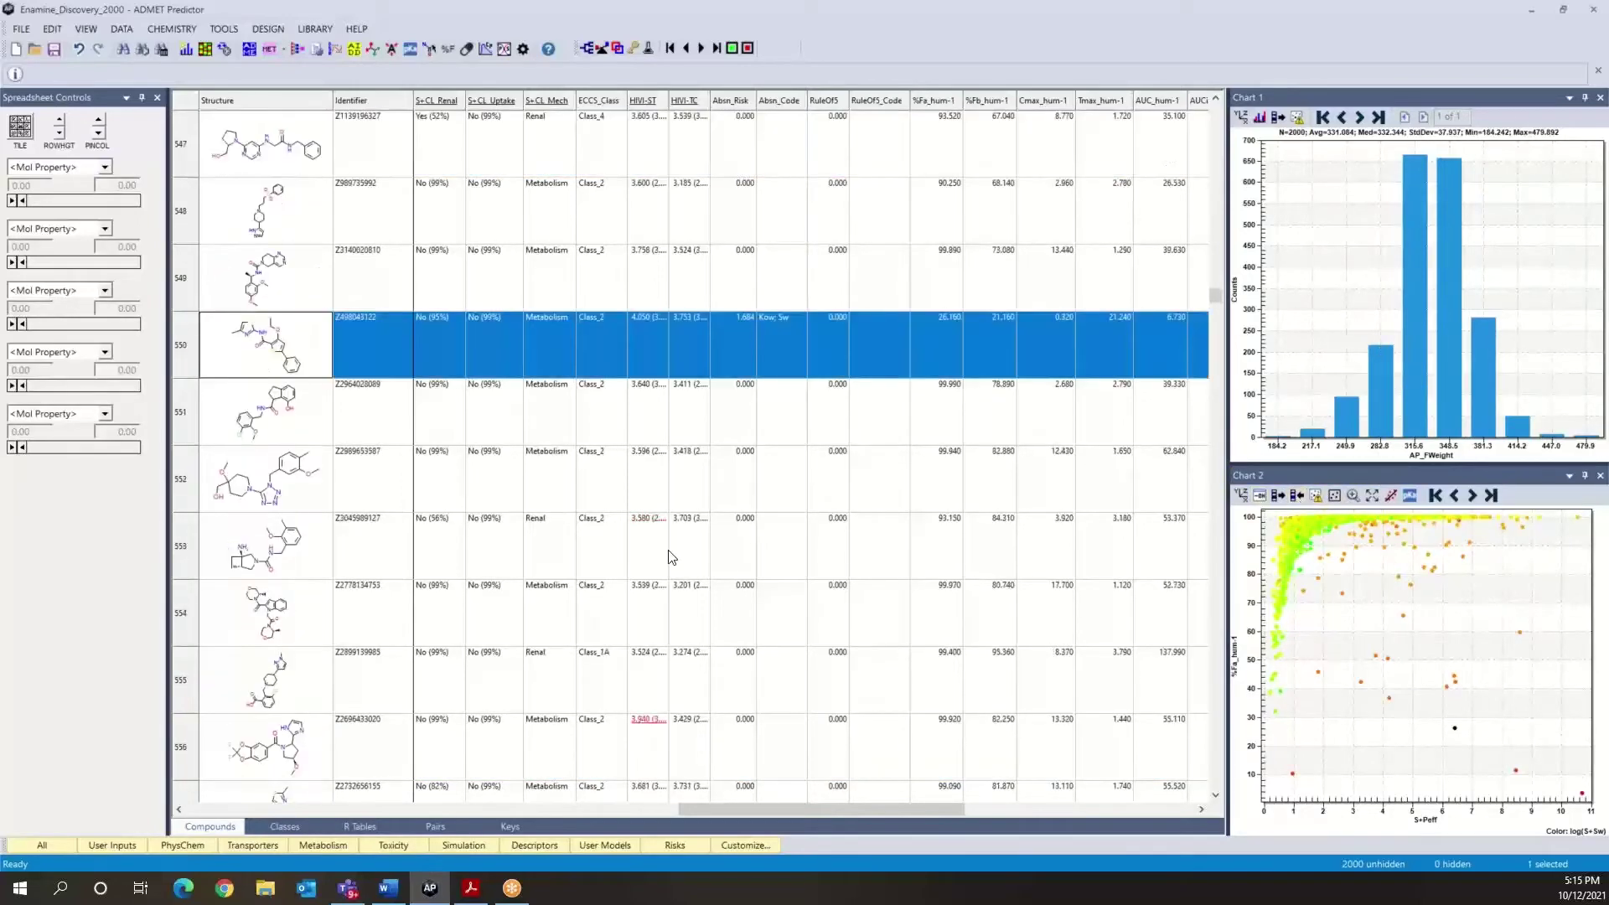
- Run the 10 mg sensitivity analysis for Z498043122, showing %Fa driven by solubility, not permeability
{"action": "left_click", "coordinate": [506, 49]}
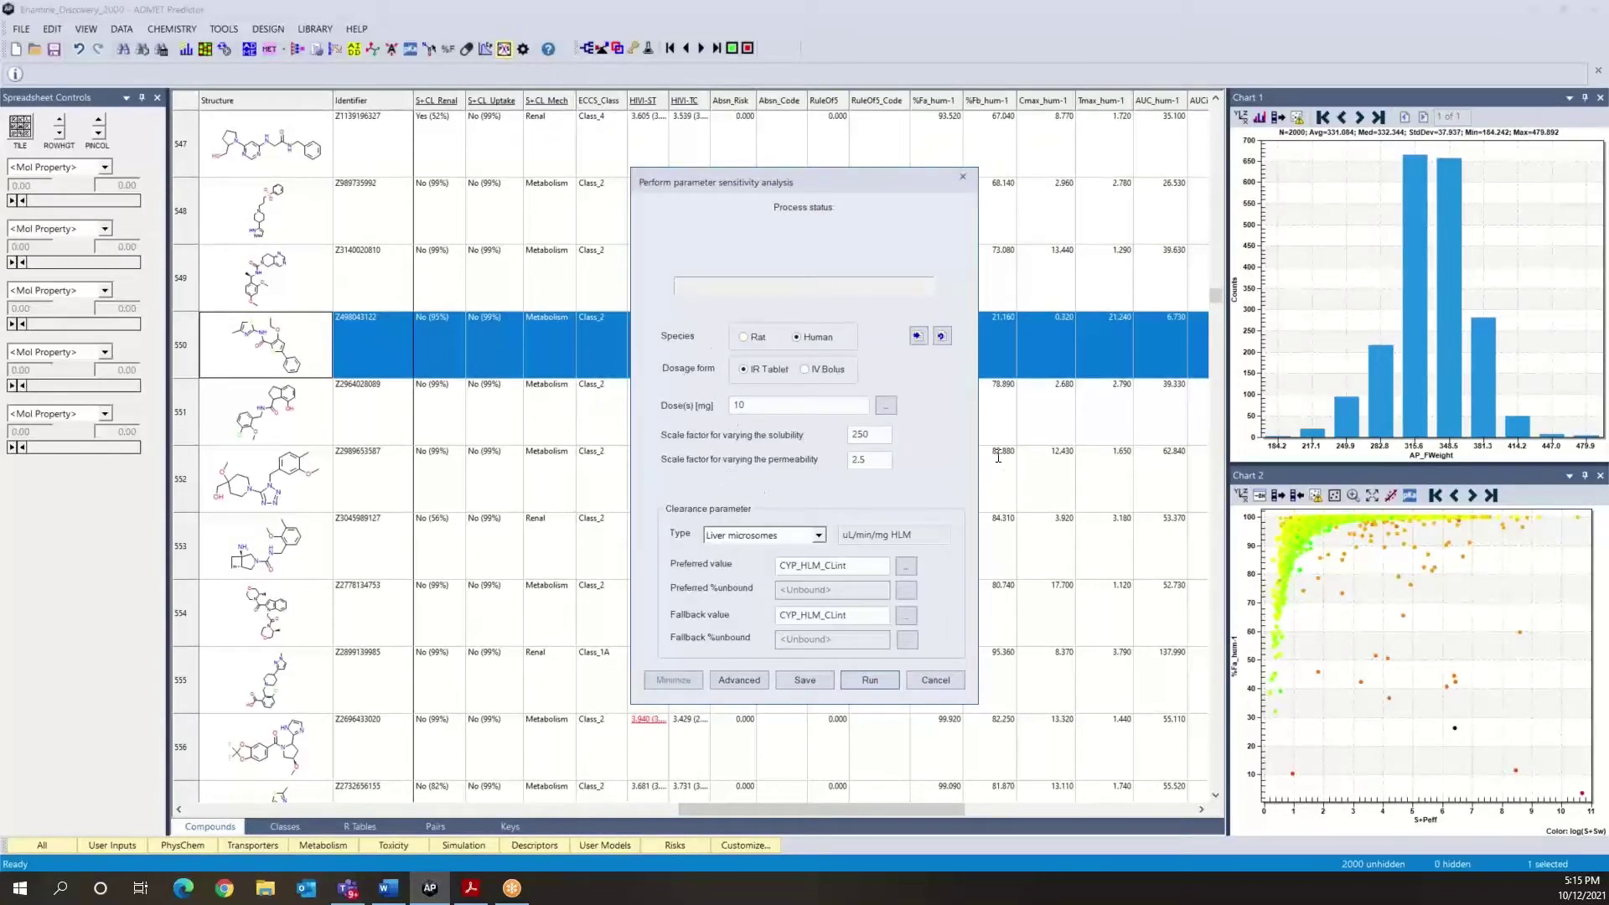
{"action": "left_click", "coordinate": [866, 681]}
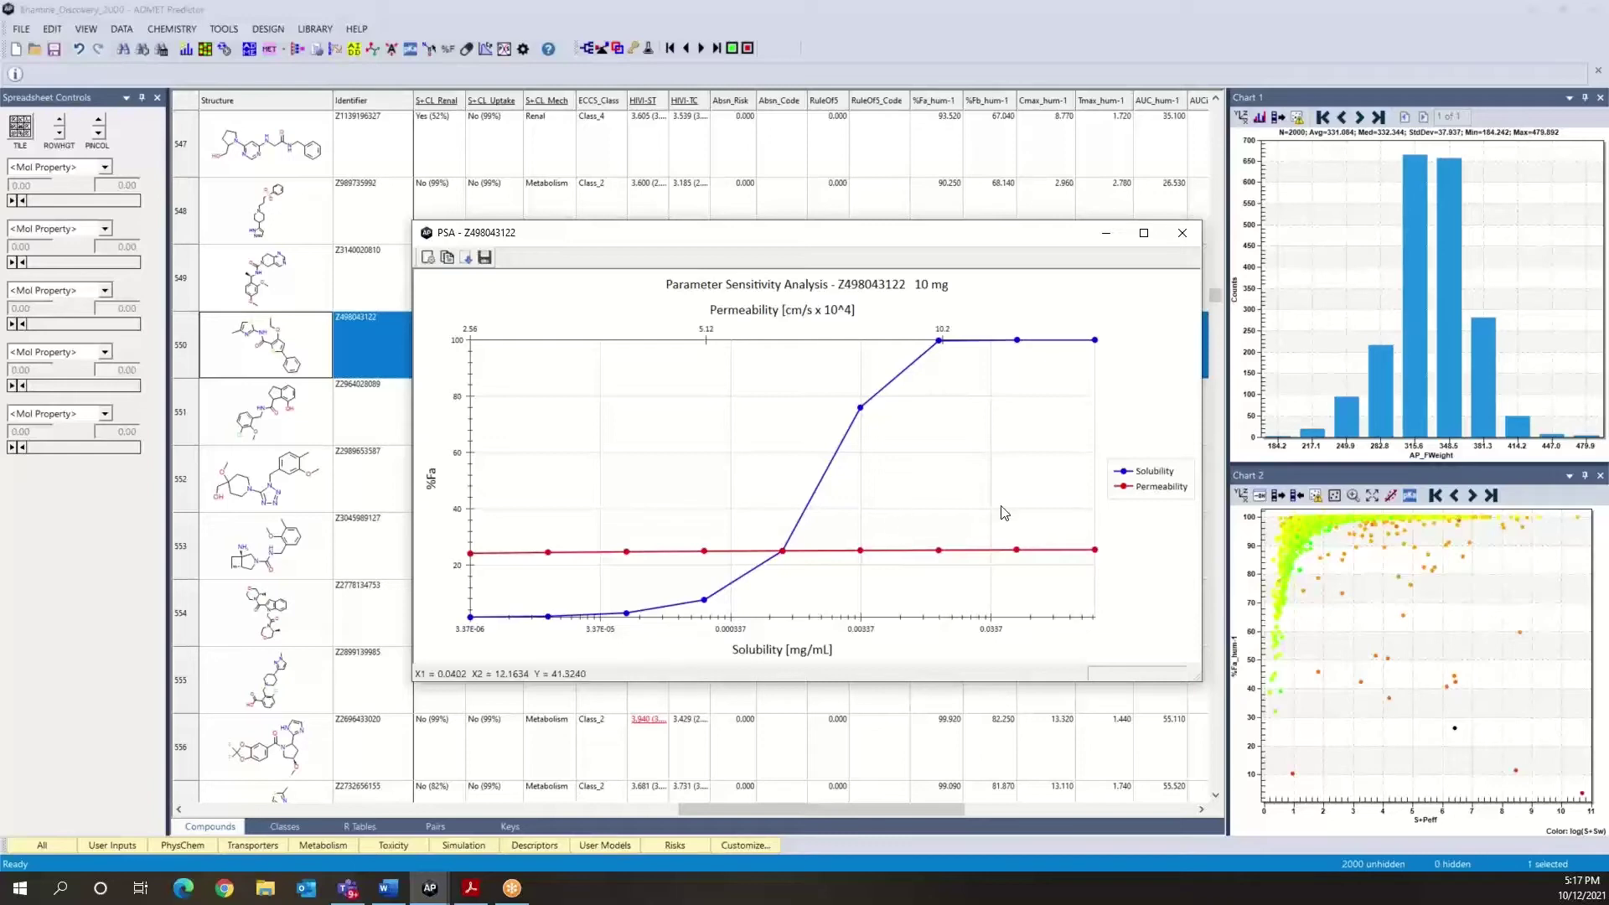
- Close the Z498043122 sensitivity analysis chart
{"action": "left_click", "coordinate": [1180, 237]}
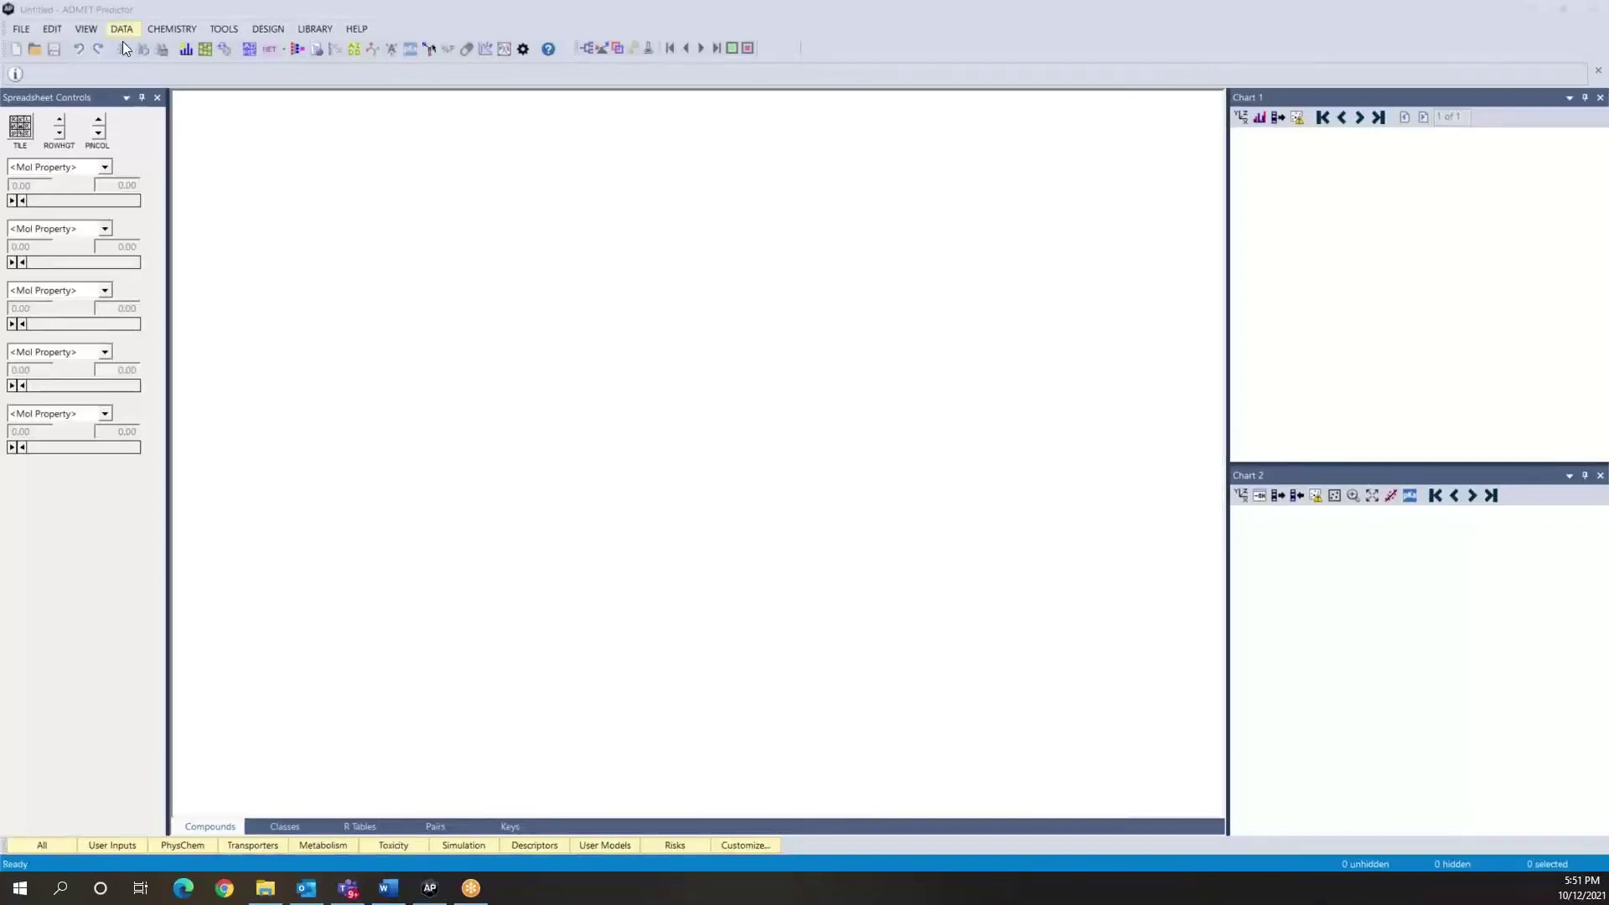
- Reload Enamine_Discovery_2000.sdf with default SDF/MOL options, then bring up the Scen11 folder
{"action": "left_click", "coordinate": [19, 30]}
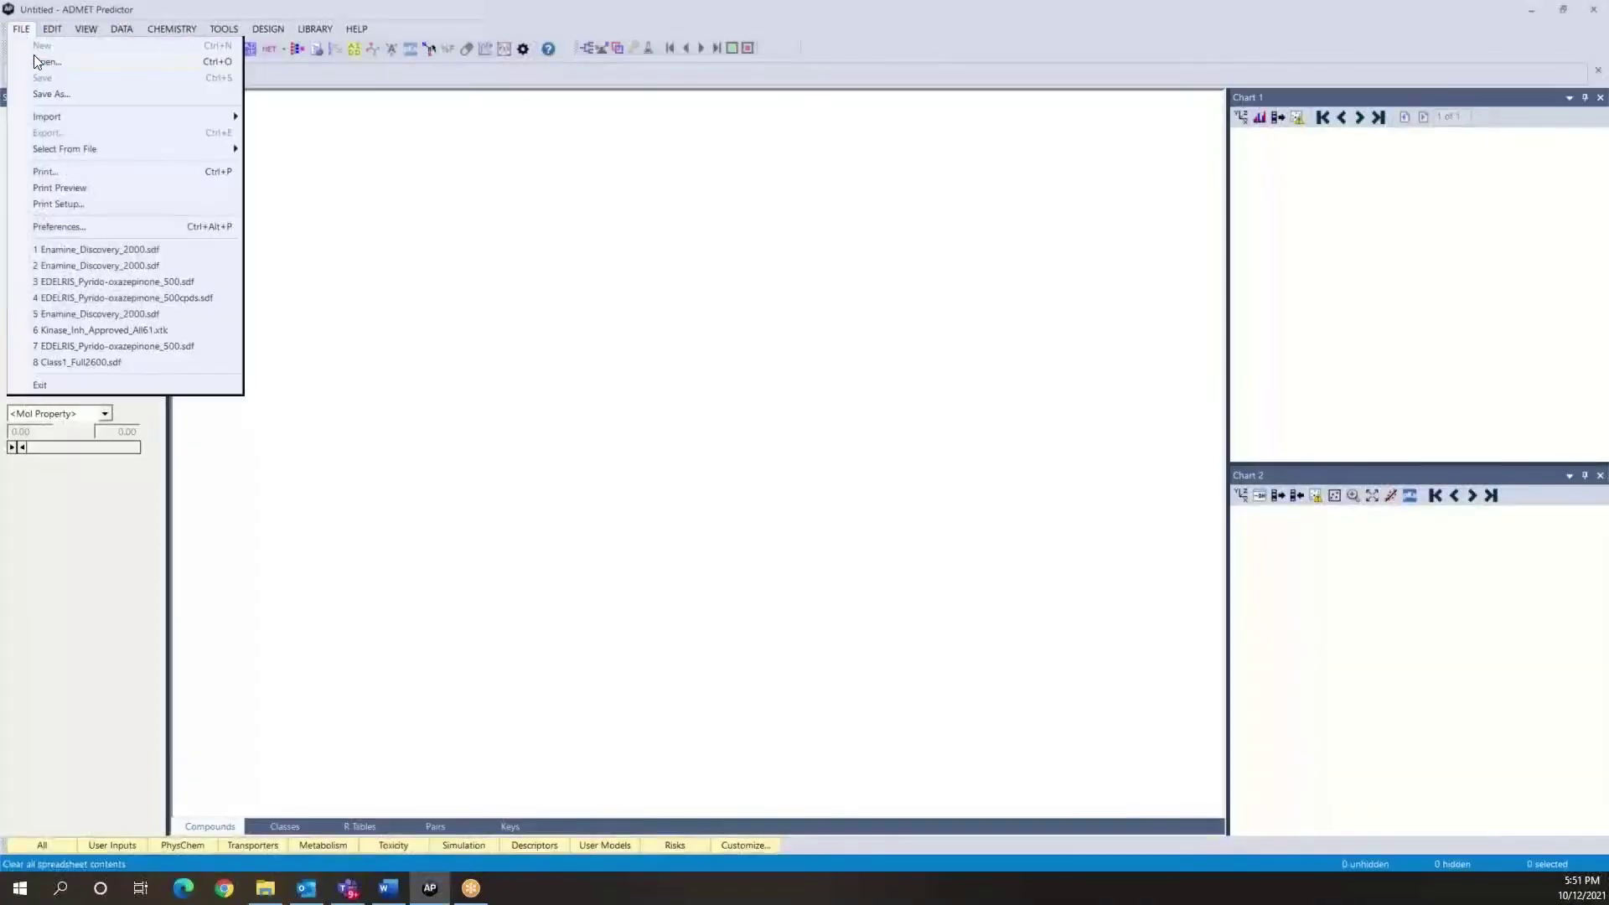
{"action": "left_click", "coordinate": [34, 58]}
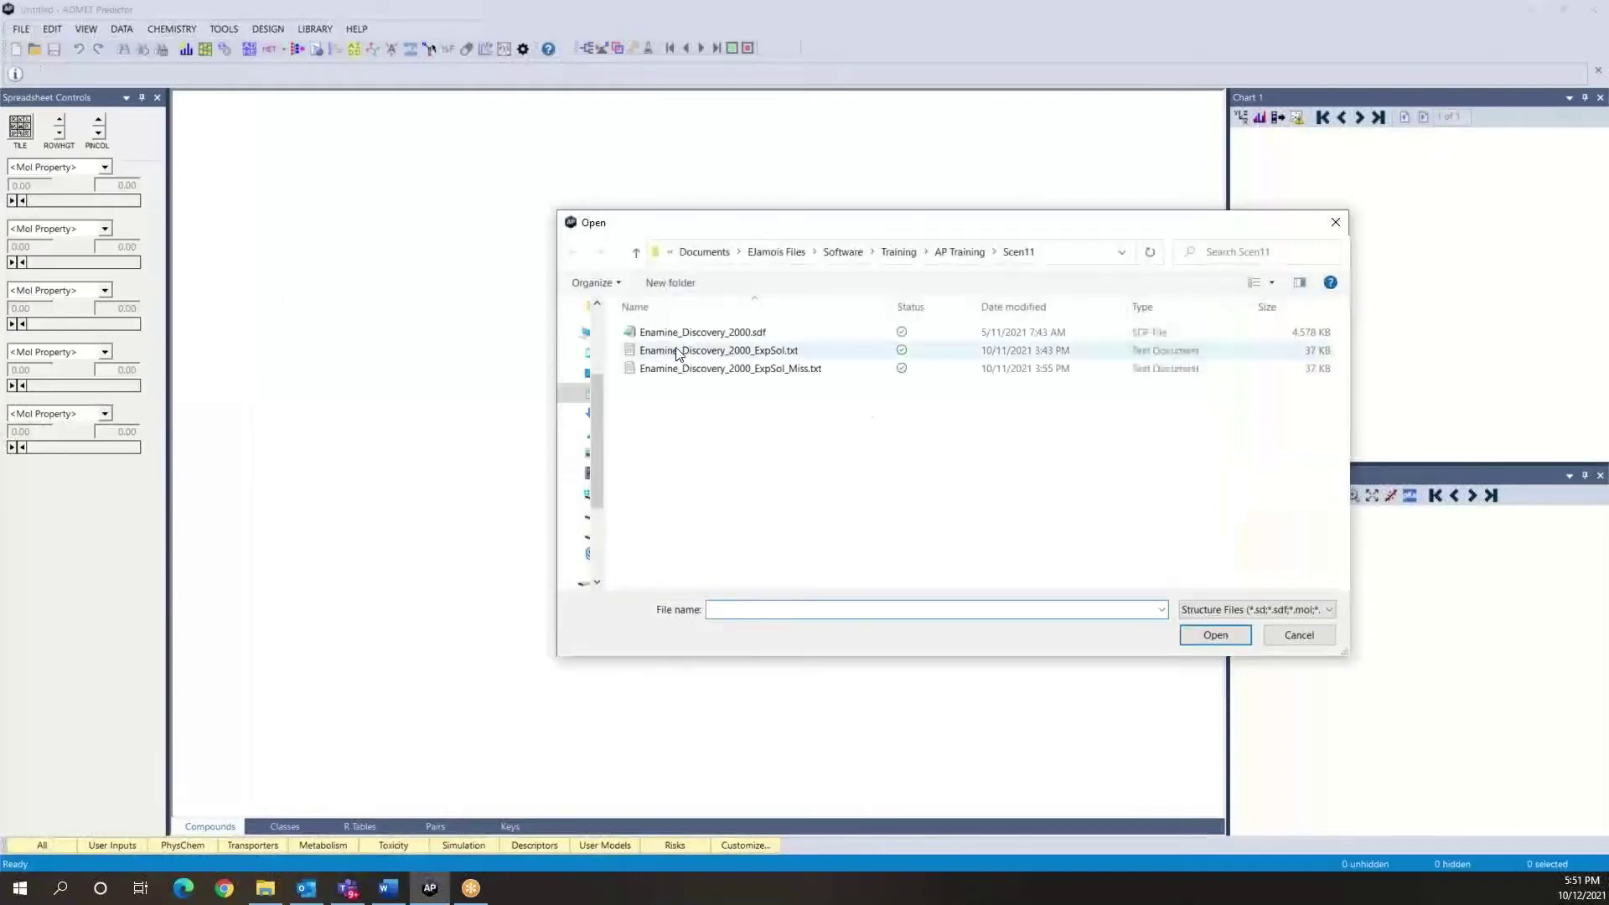
{"action": "left_click", "coordinate": [717, 333]}
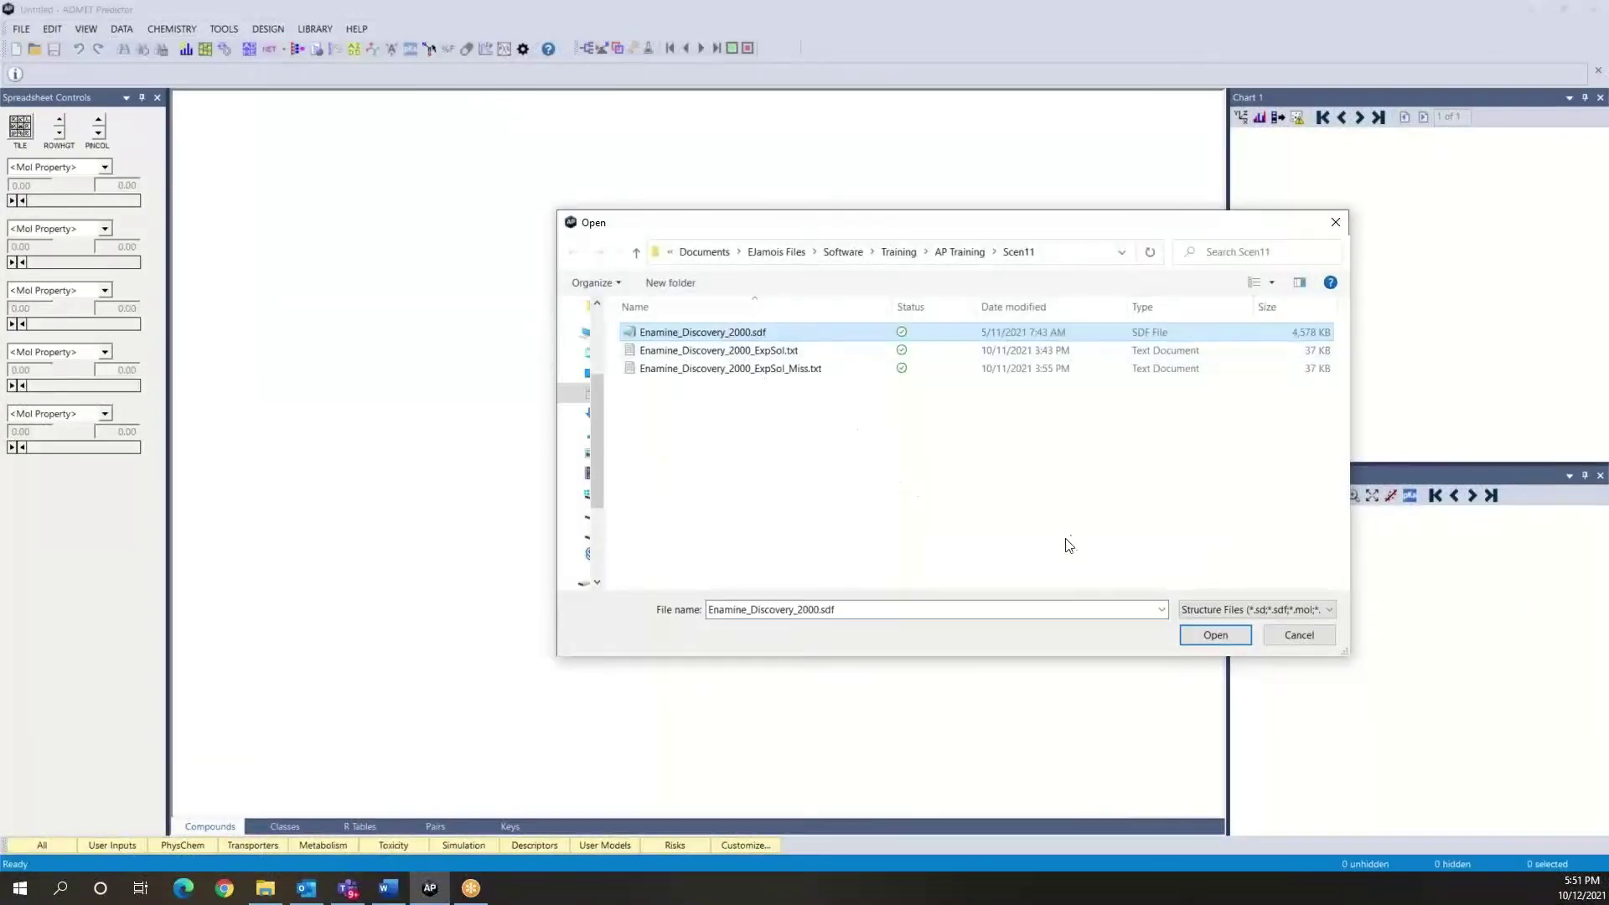
{"action": "left_click", "coordinate": [1217, 637]}
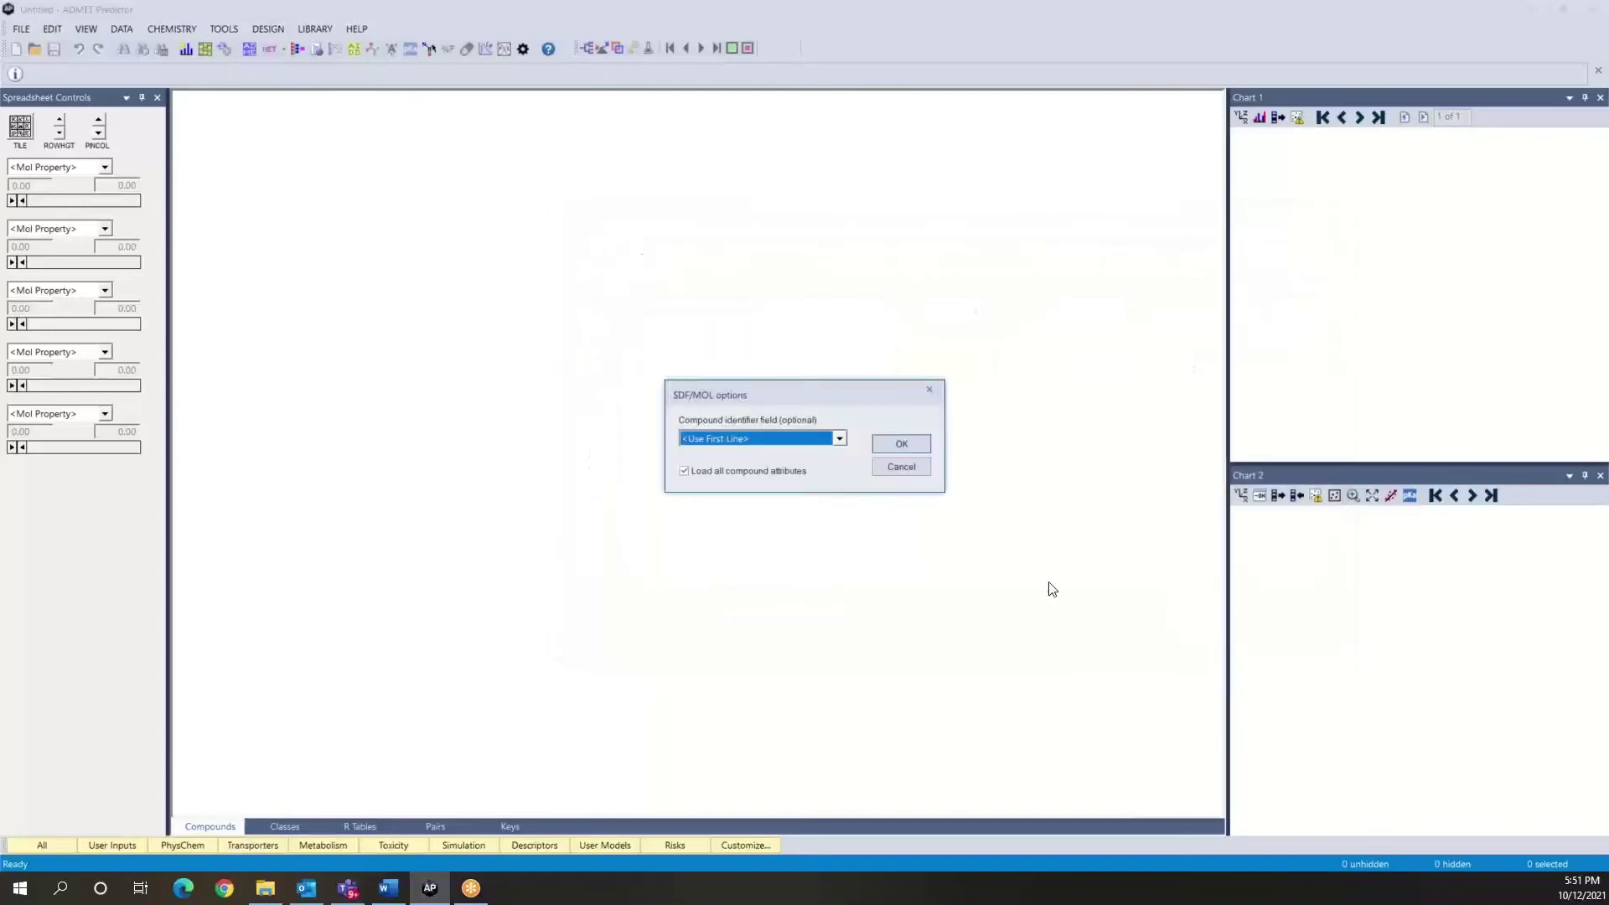
{"action": "left_click", "coordinate": [905, 444]}
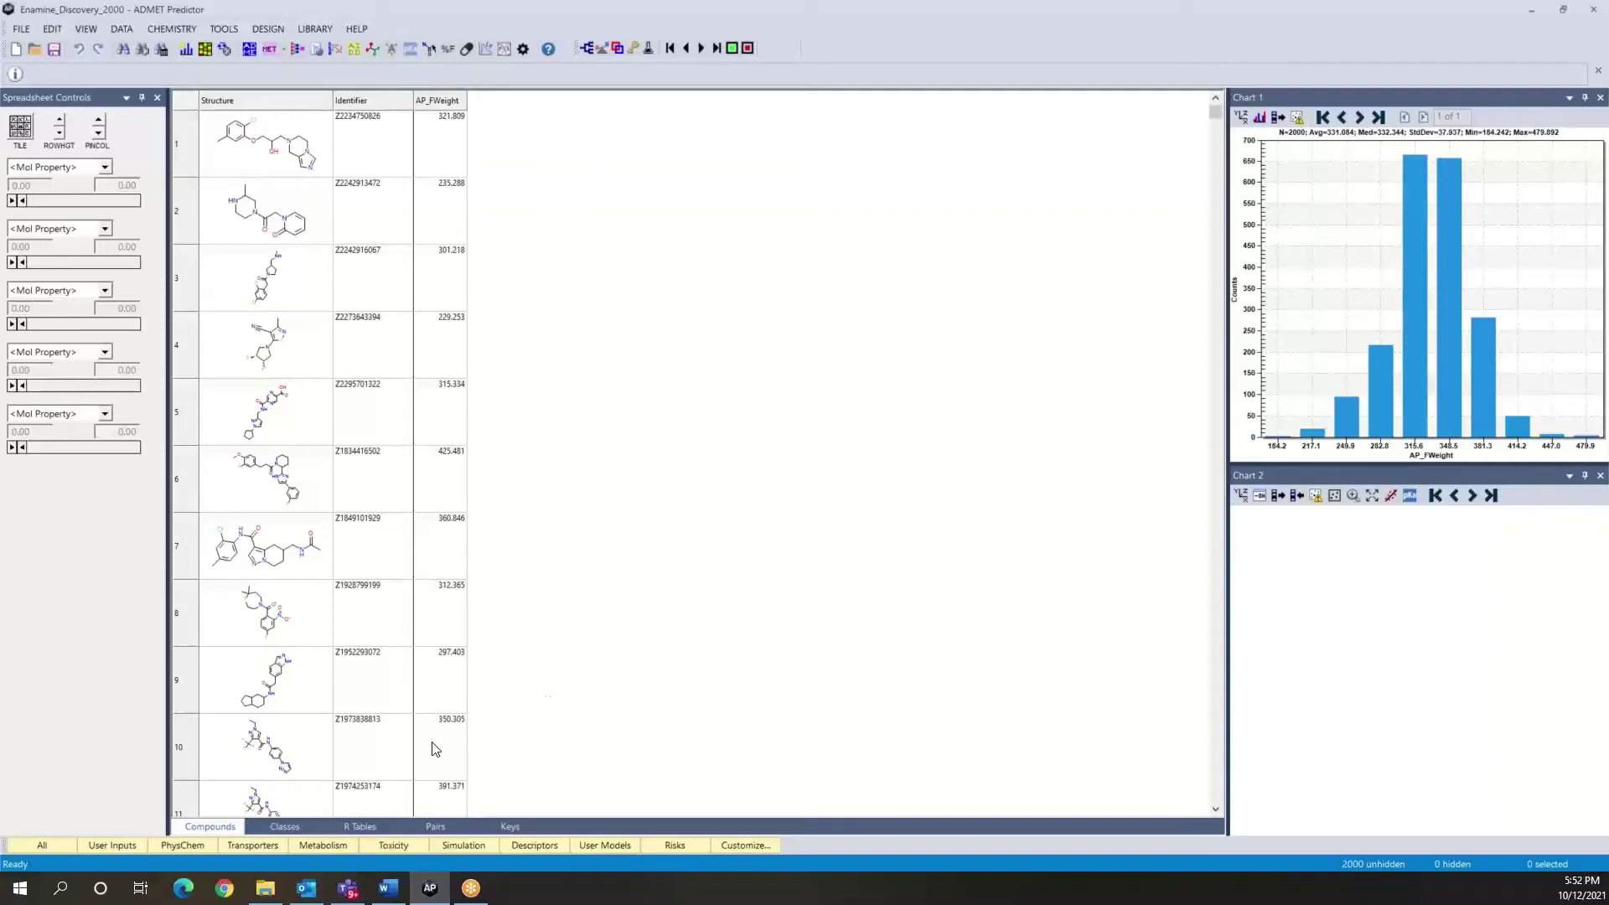
{"action": "left_click", "coordinate": [265, 888]}
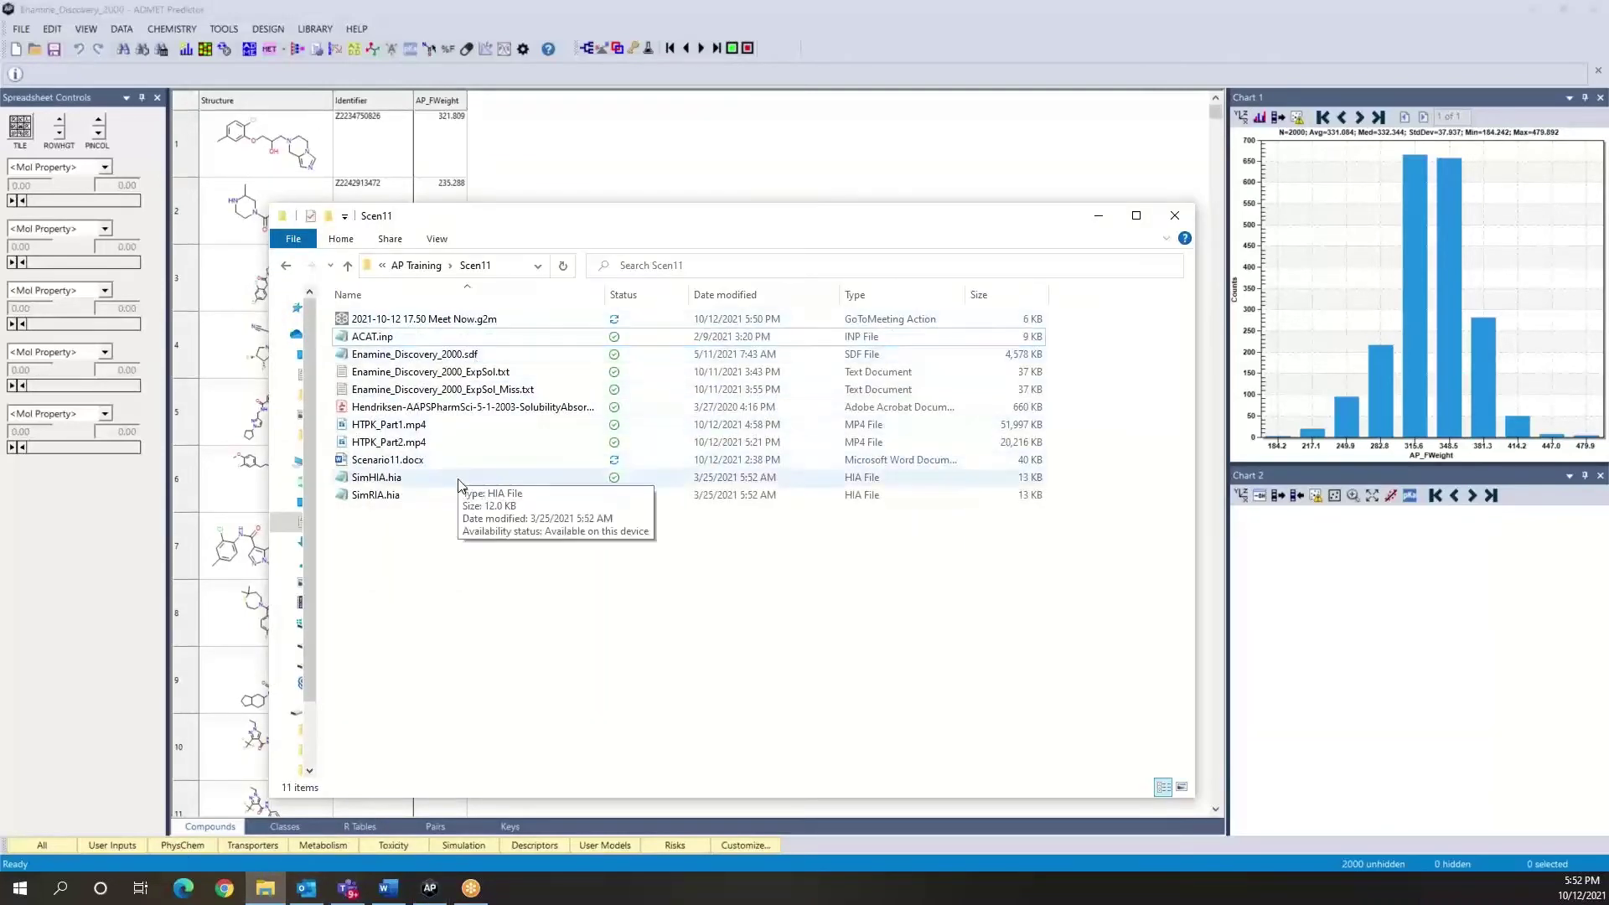
- Open Enamine_Discovery_2000_ExpSol_Miss.txt from the Scen11 folder in Notepad
{"action": "left_click", "coordinate": [481, 392]}
{"action": "right_click", "coordinate": [482, 394]}
{"action": "left_click", "coordinate": [512, 403]}
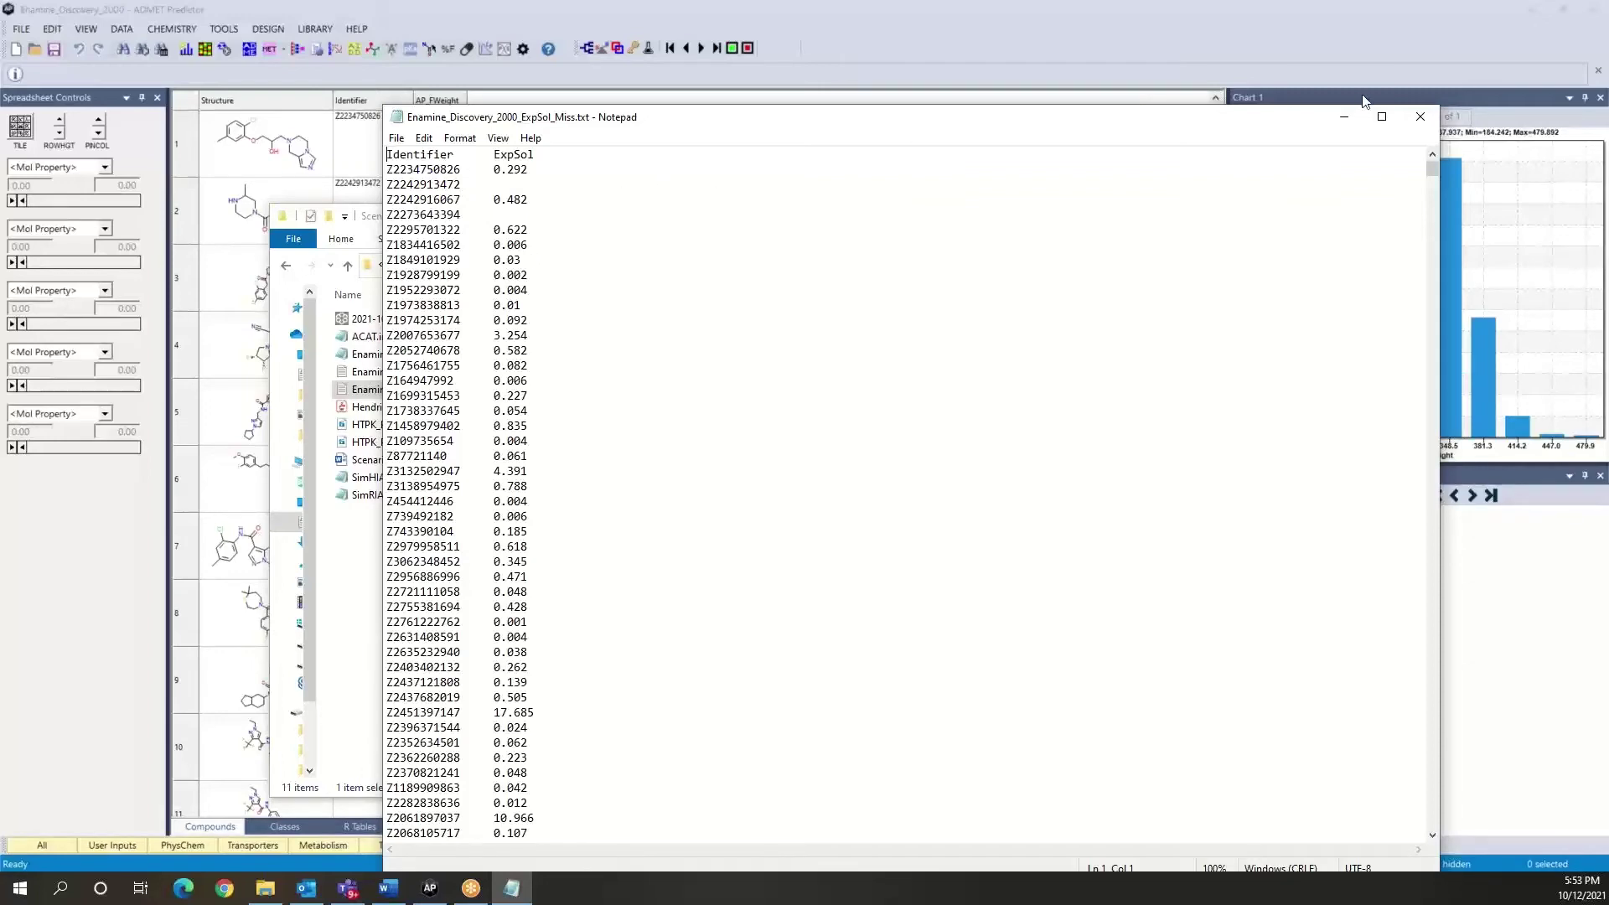
- Close the Notepad window showing Enamine_Discovery_2000_ExpSol_Miss.txt
{"action": "left_click", "coordinate": [1421, 117]}
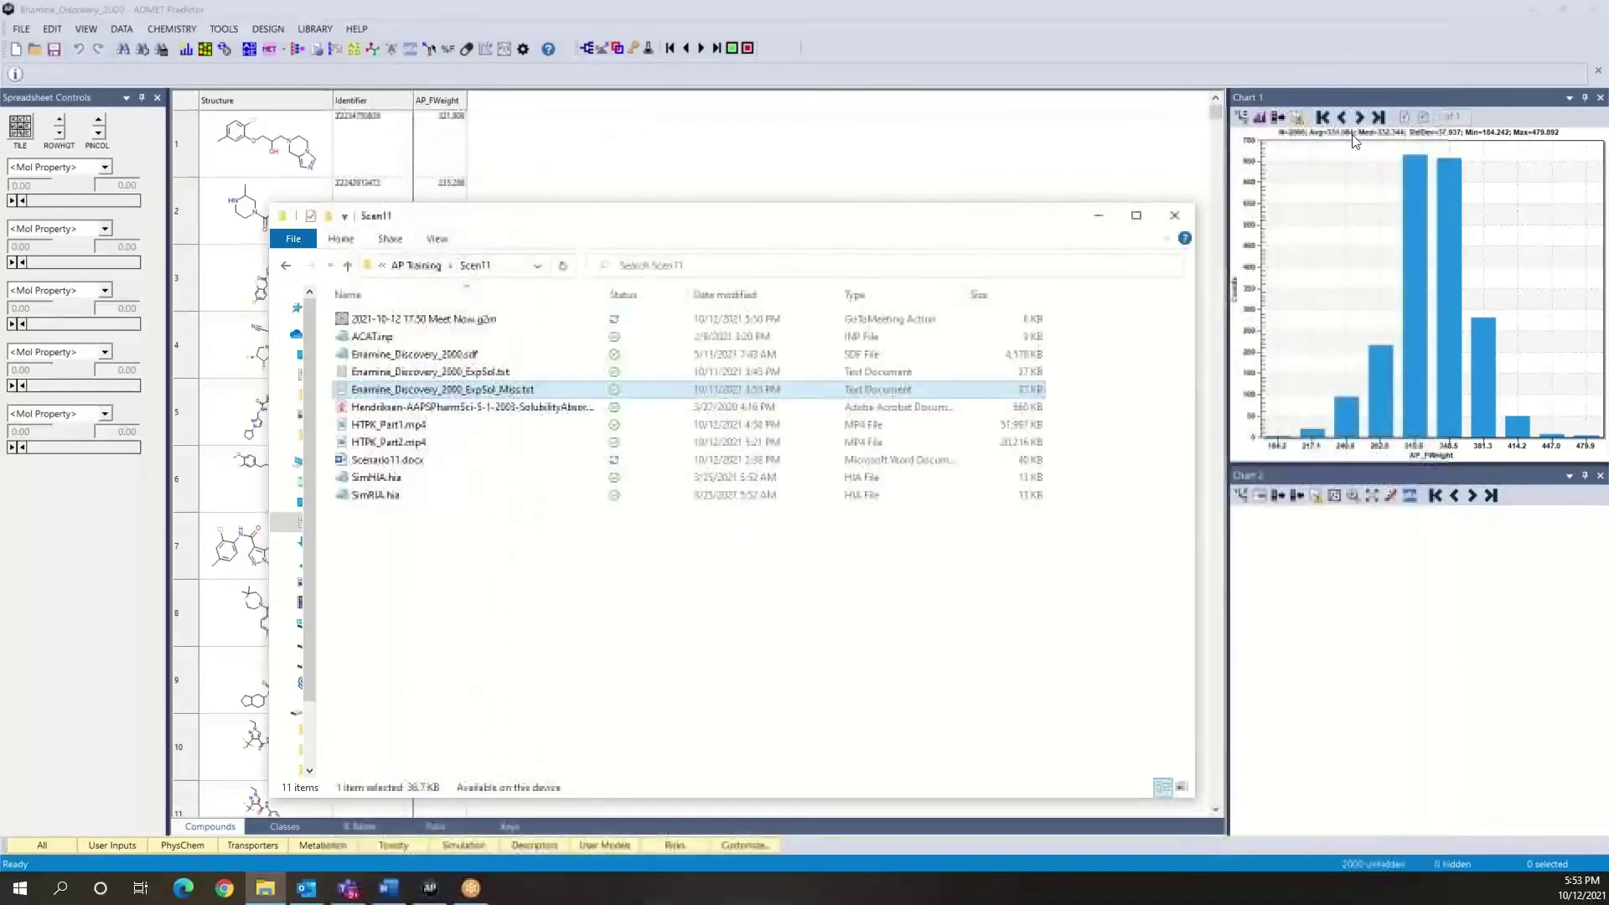
- Import Enamine_Discovery_2000_ExpSol_Miss.txt as compound attributes, using its first line as column labels
{"action": "left_click", "coordinate": [1099, 219]}
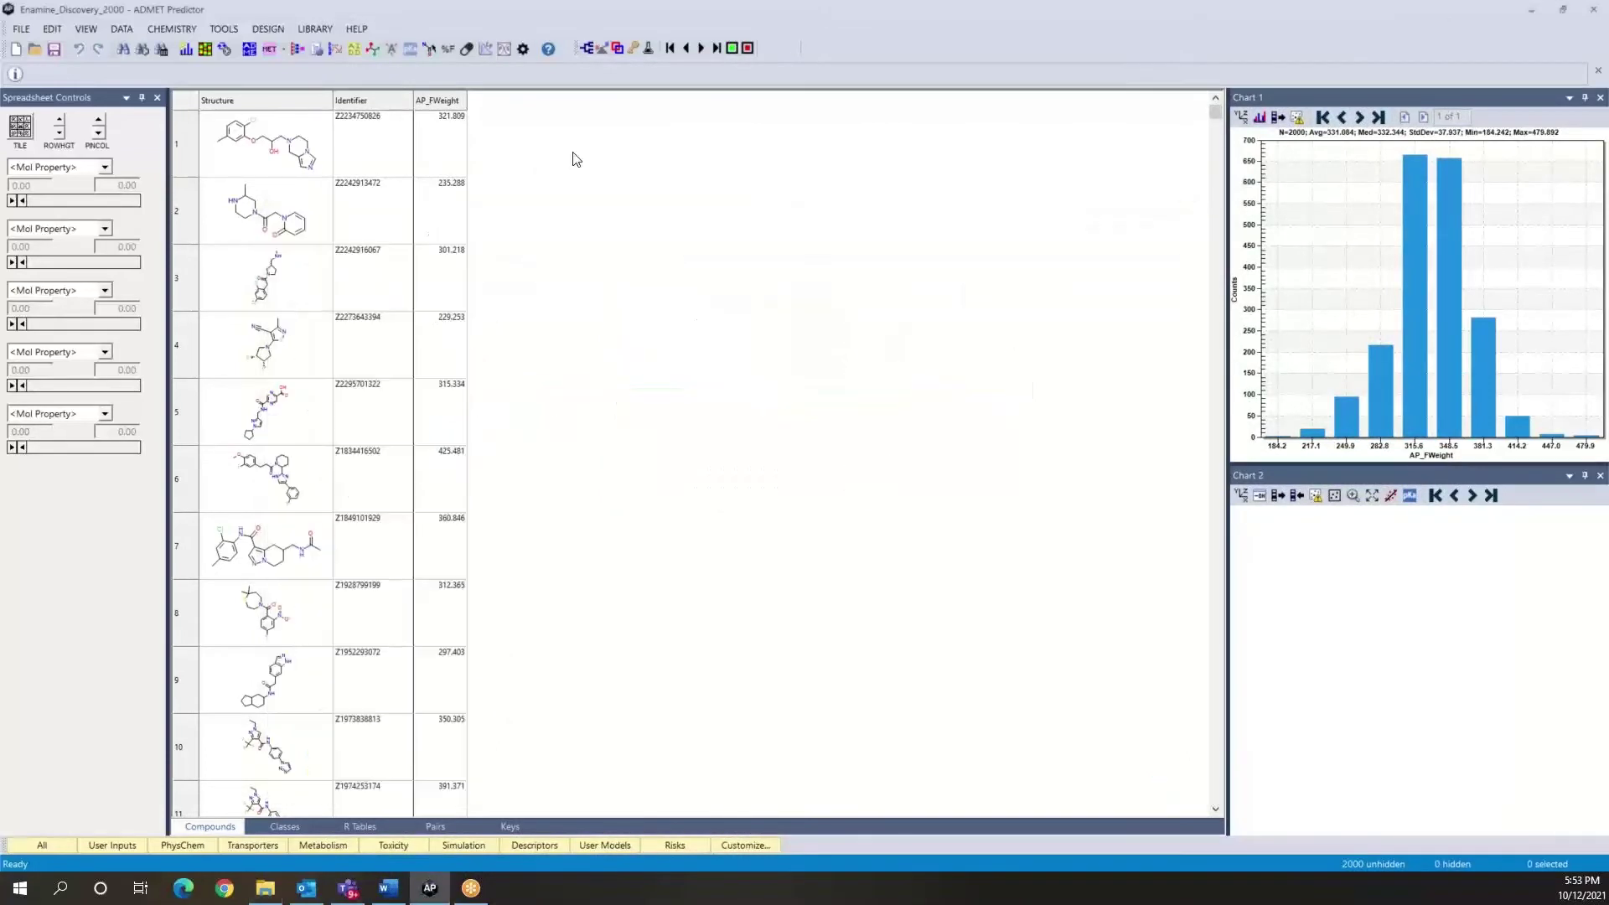
{"action": "left_click", "coordinate": [21, 29]}
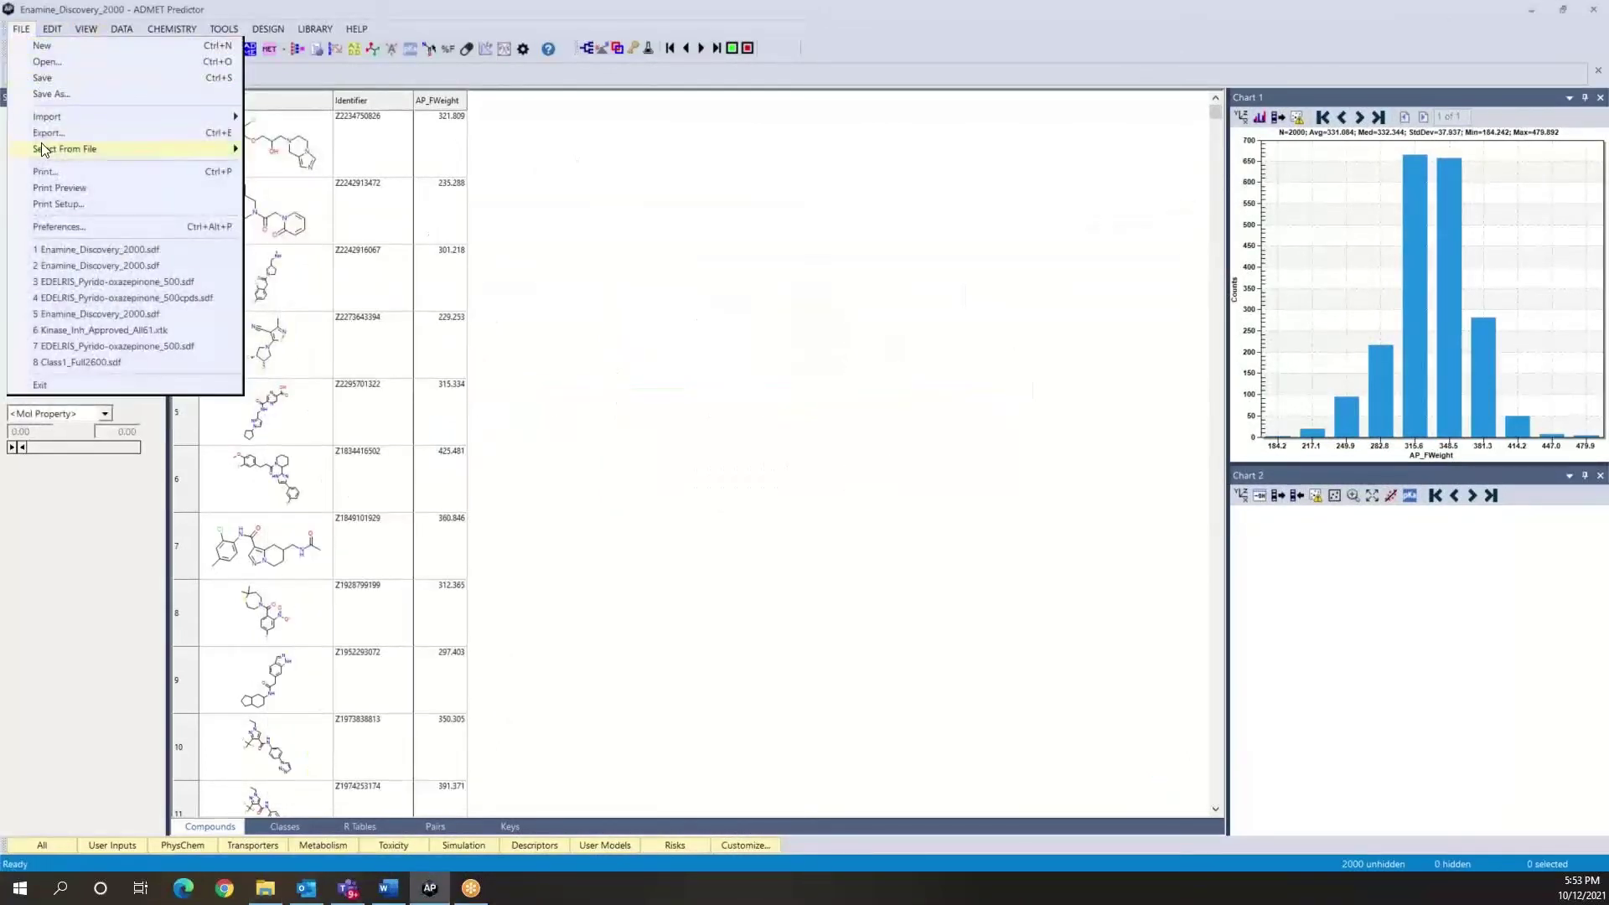
{"action": "mouse_move", "coordinate": [48, 119]}
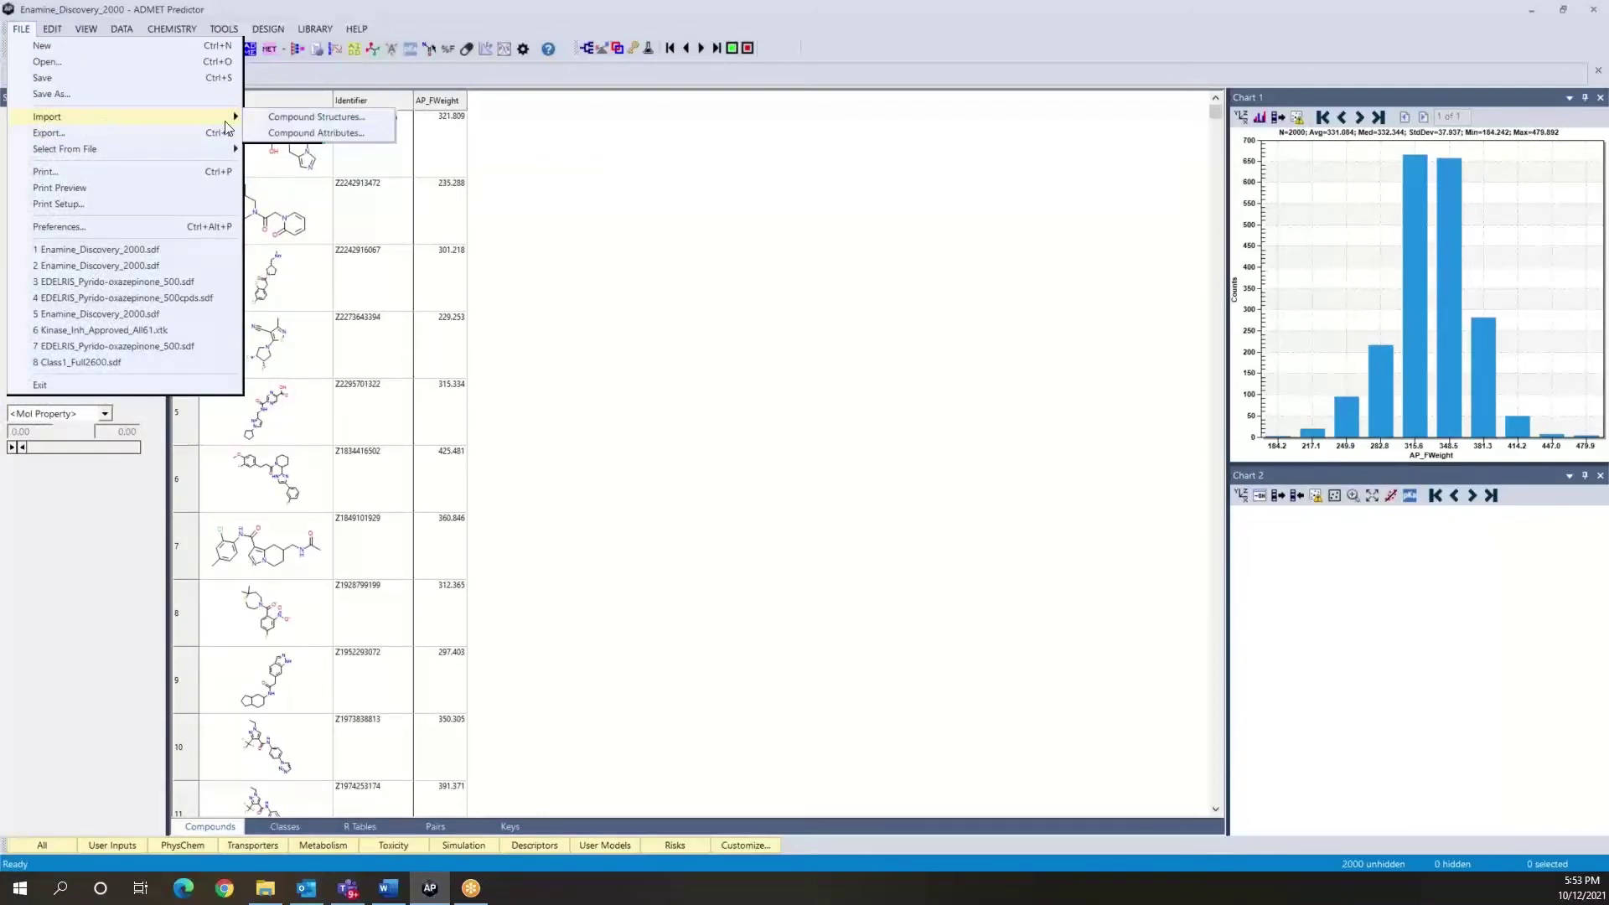
{"action": "left_click", "coordinate": [316, 132]}
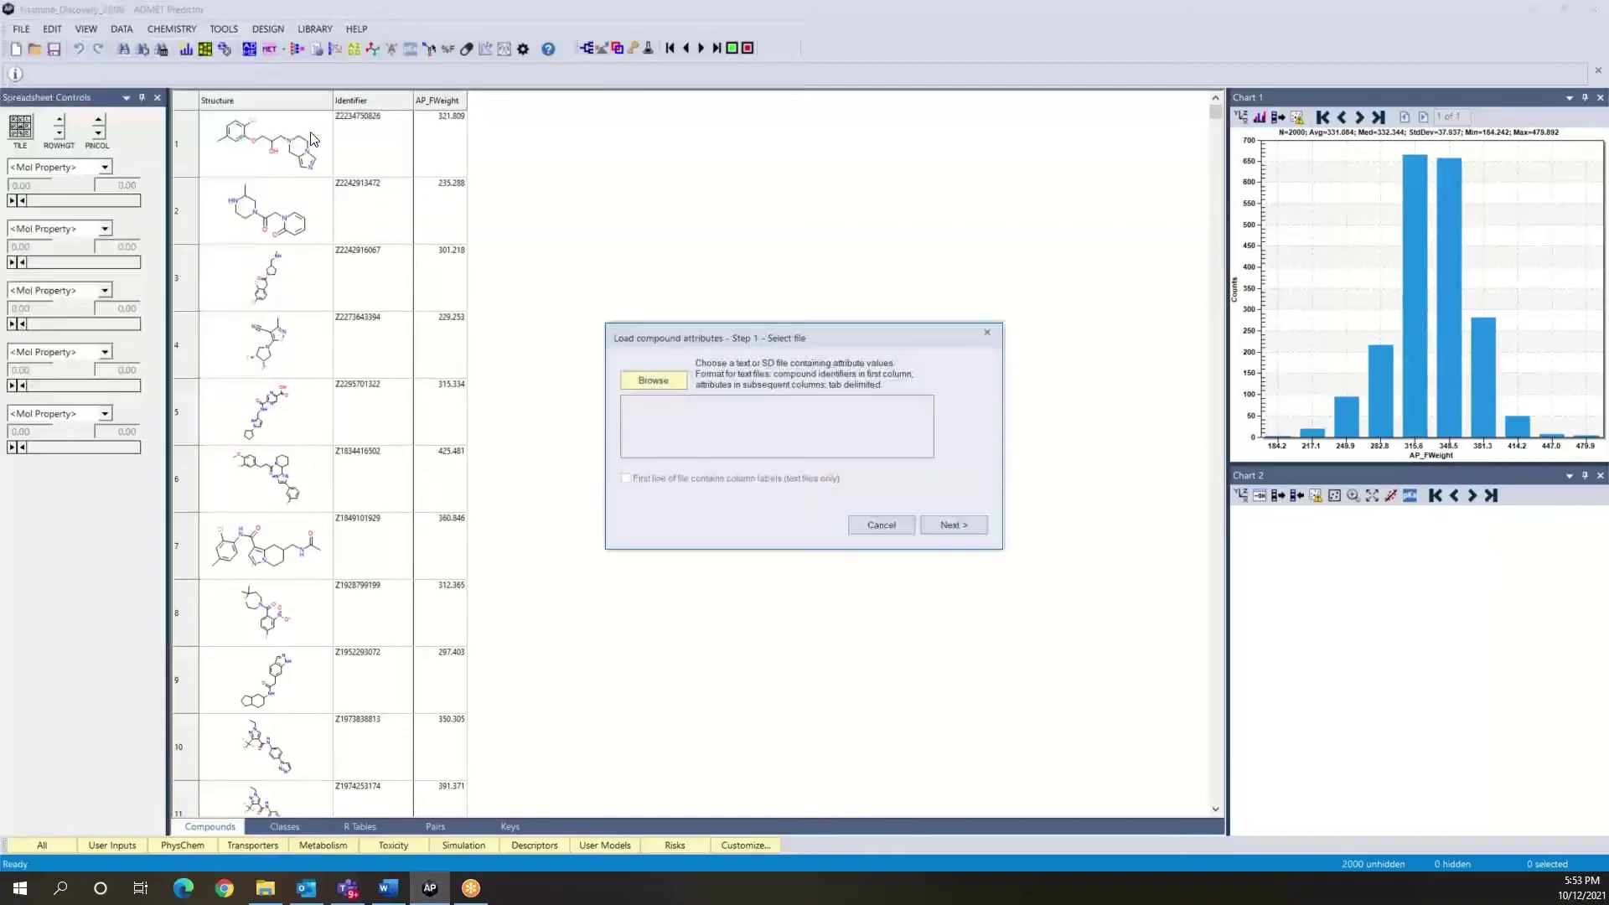
{"action": "left_click", "coordinate": [666, 384]}
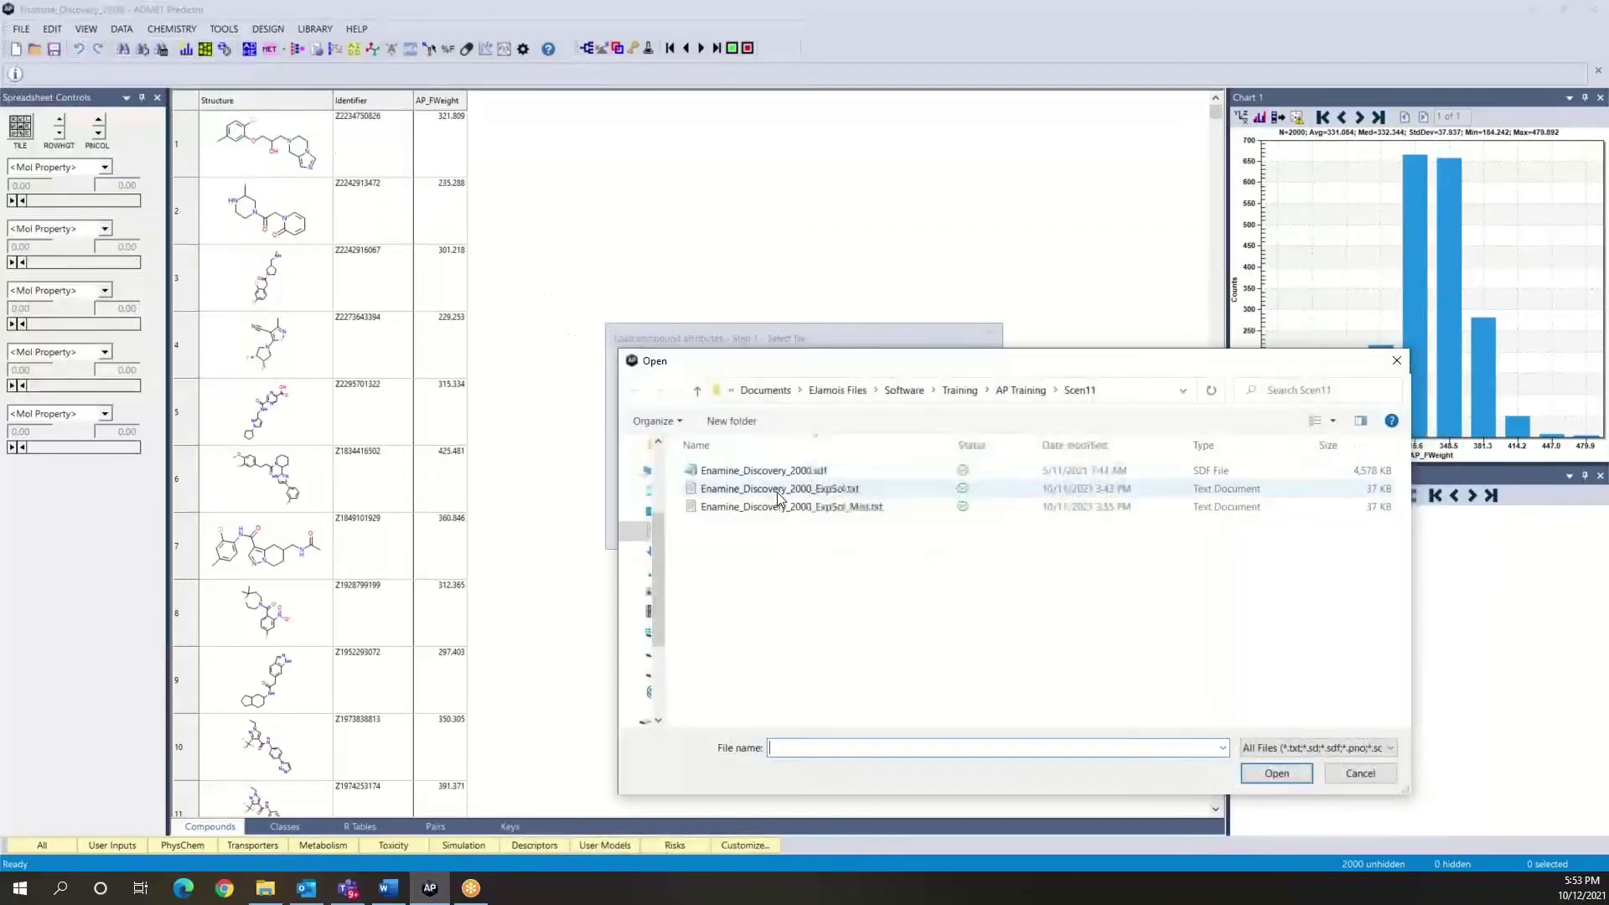
{"action": "left_click", "coordinate": [780, 507]}
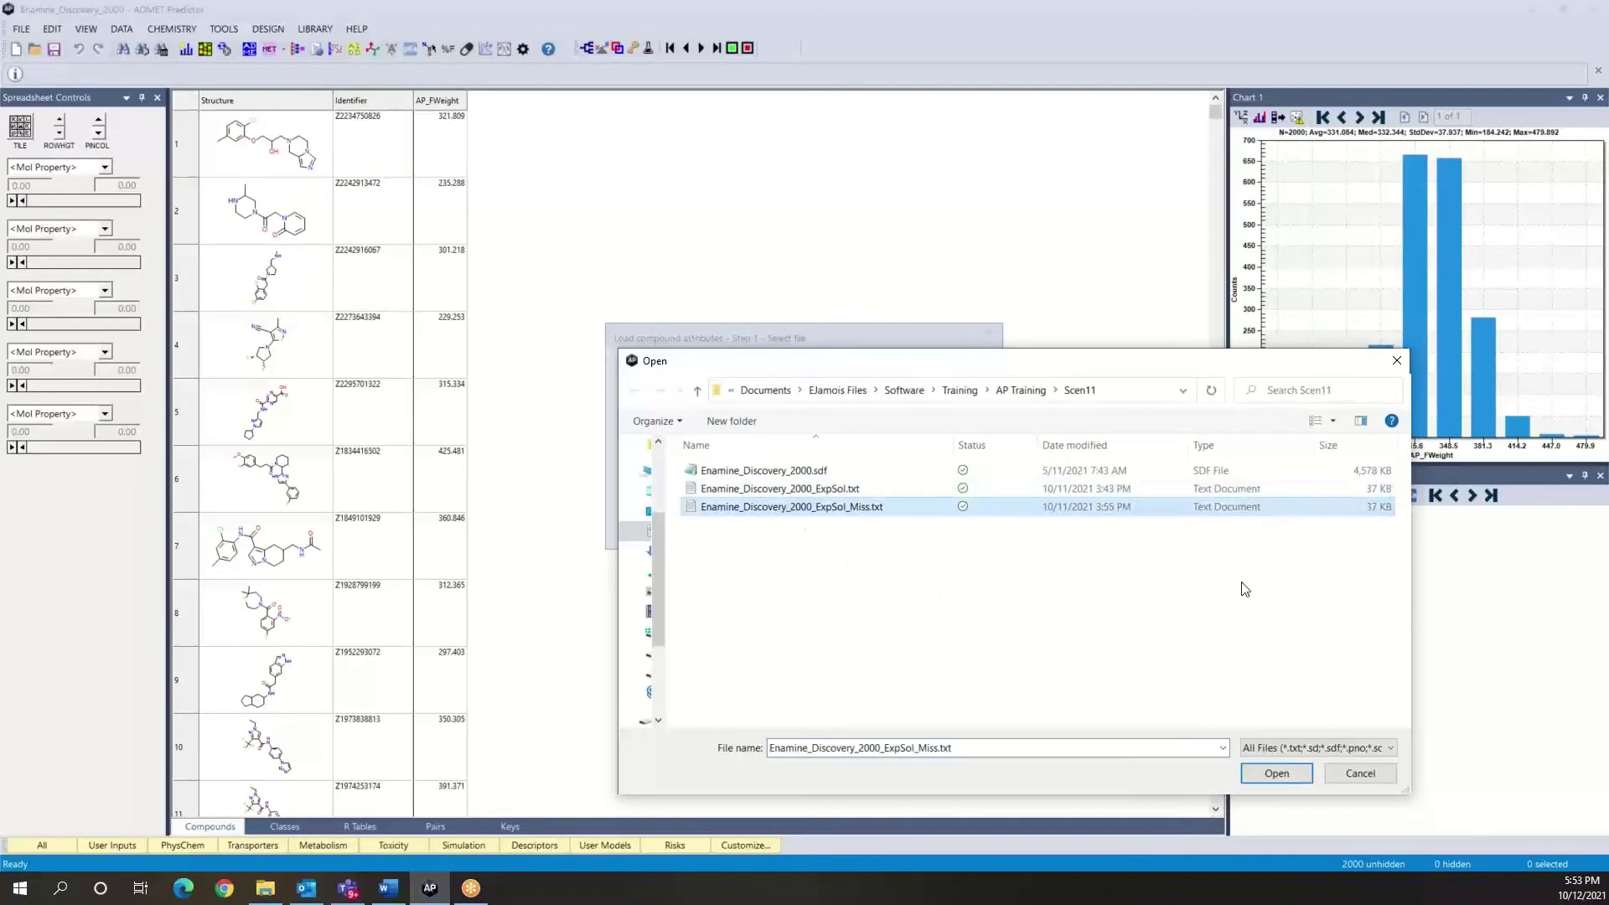
{"action": "left_click", "coordinate": [1286, 773]}
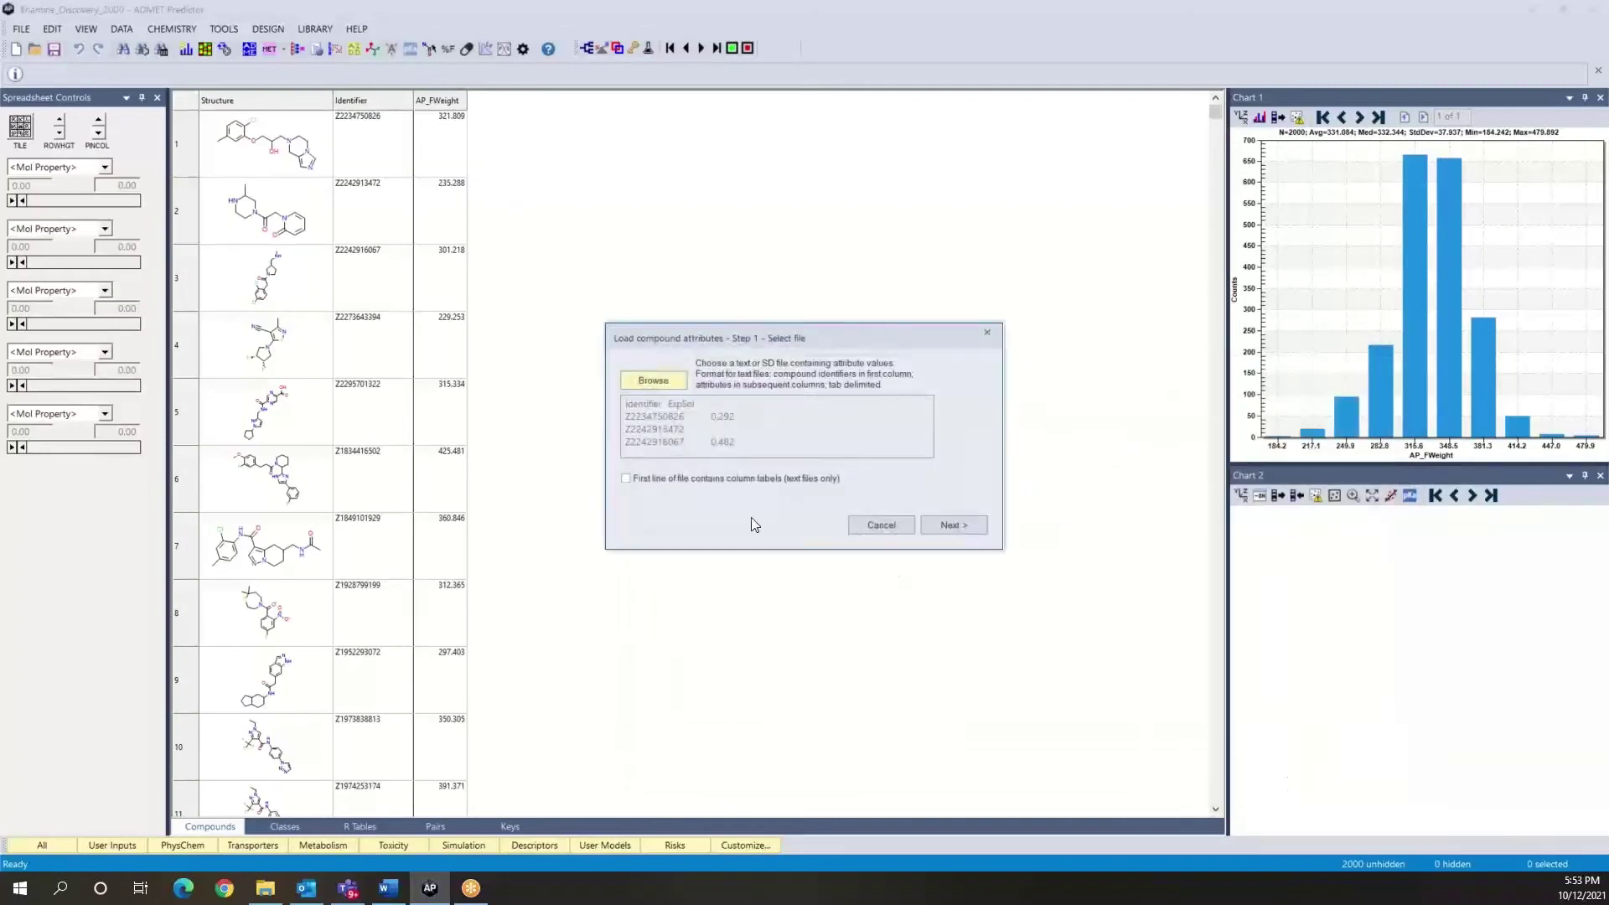
{"action": "left_click", "coordinate": [628, 479]}
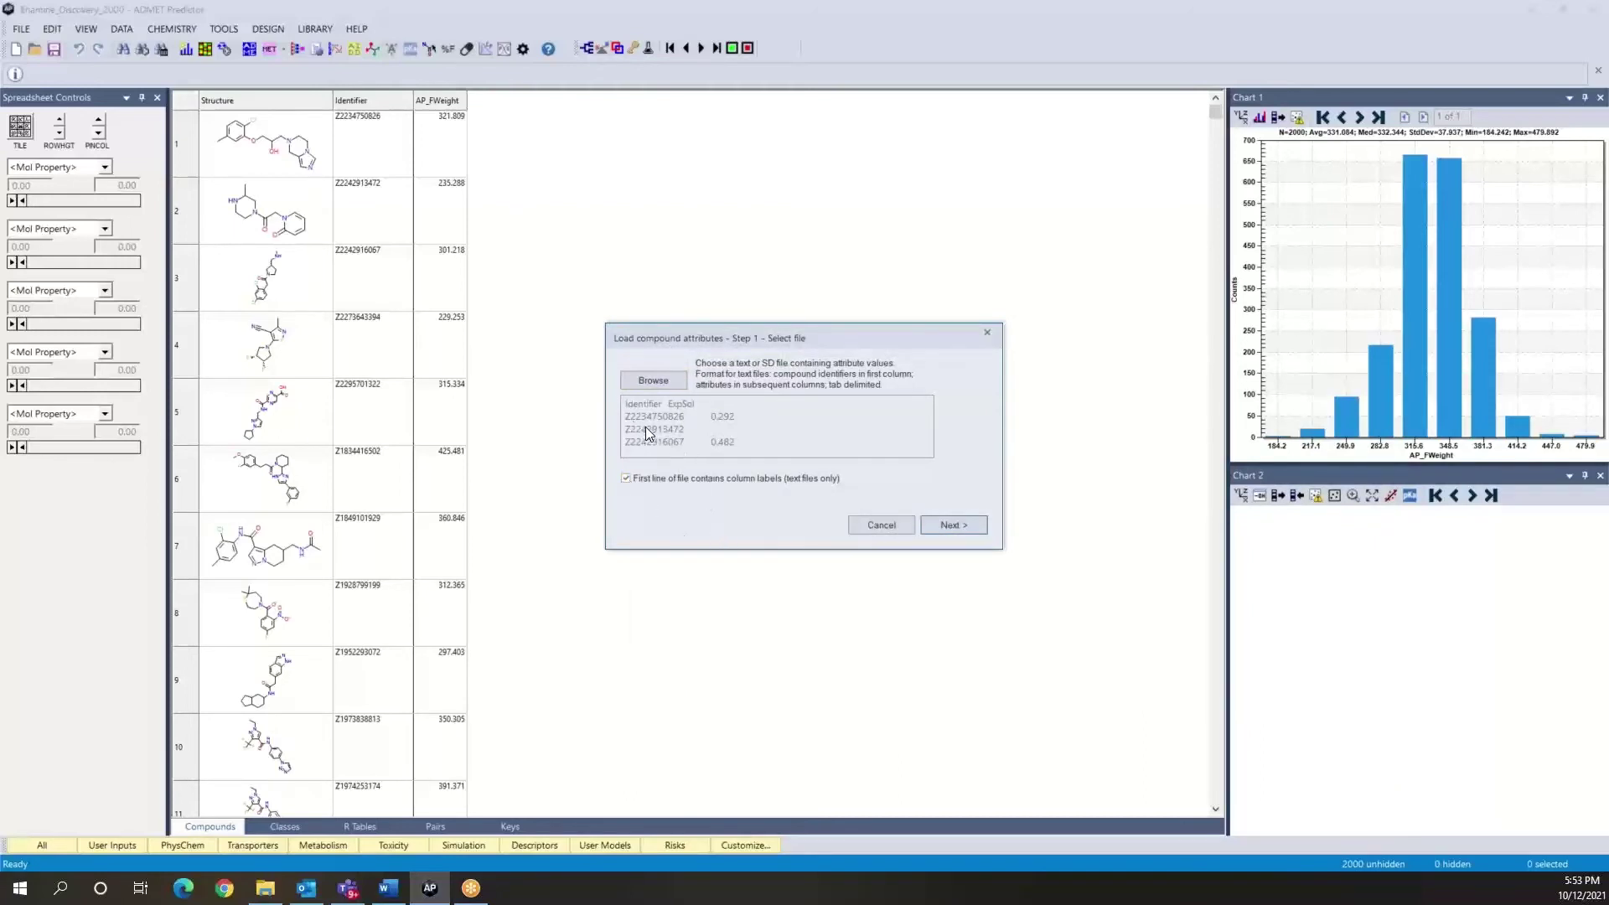
{"action": "left_click", "coordinate": [958, 527]}
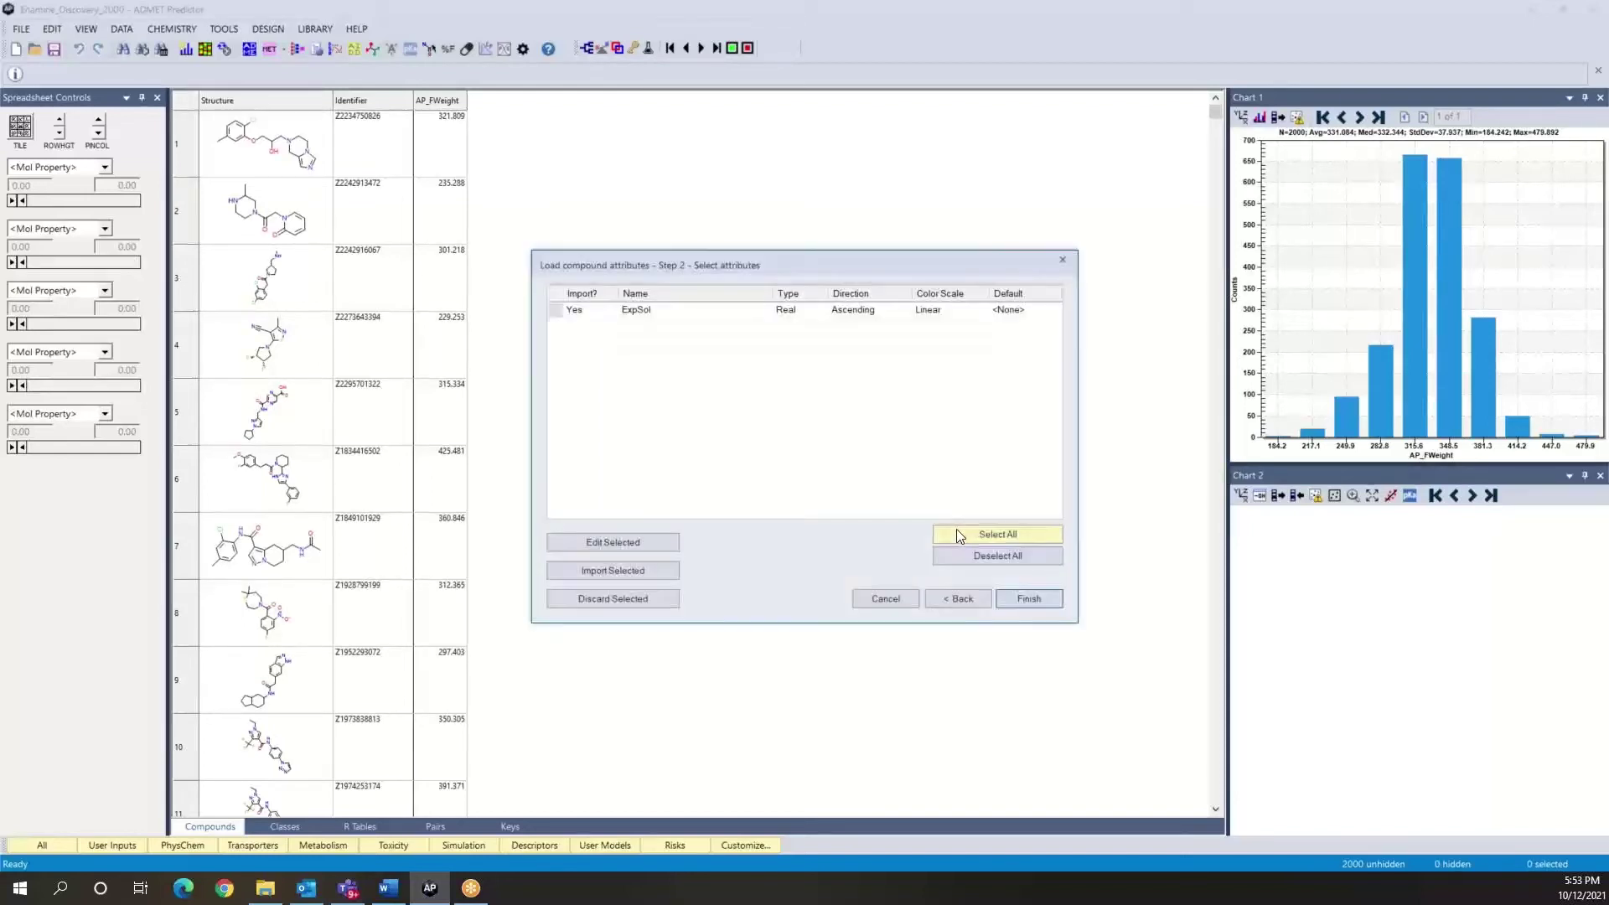
{"action": "left_click", "coordinate": [1042, 599]}
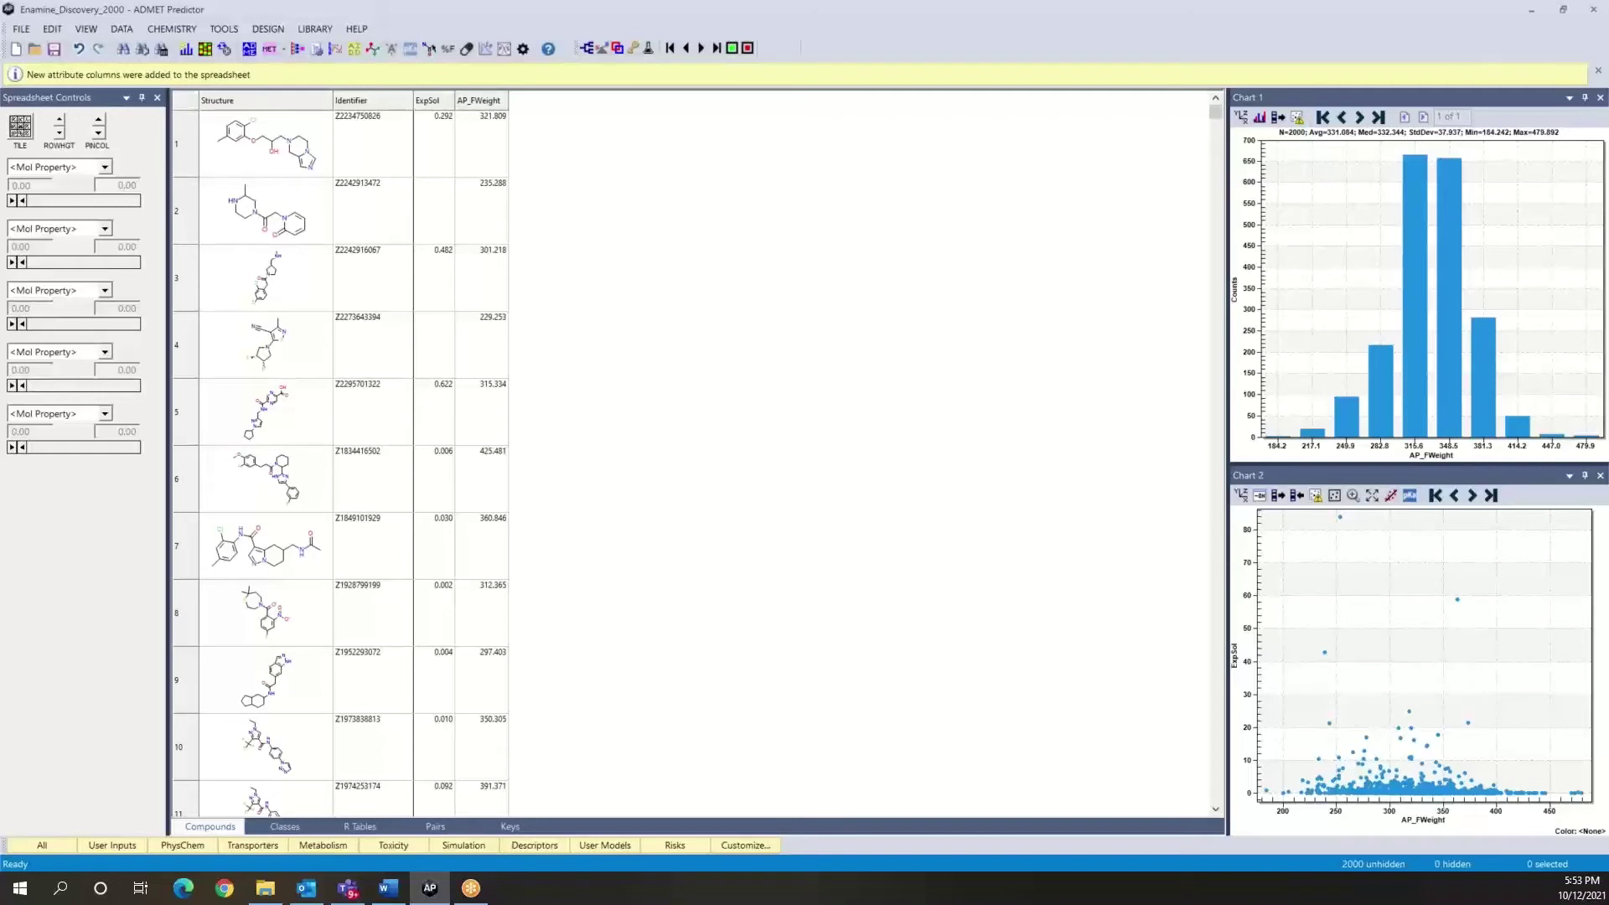
- Start a fraction absorbed and bioavailable simulation with Human selected as the species
{"action": "left_click", "coordinate": [446, 52]}
{"action": "left_click", "coordinate": [797, 339]}
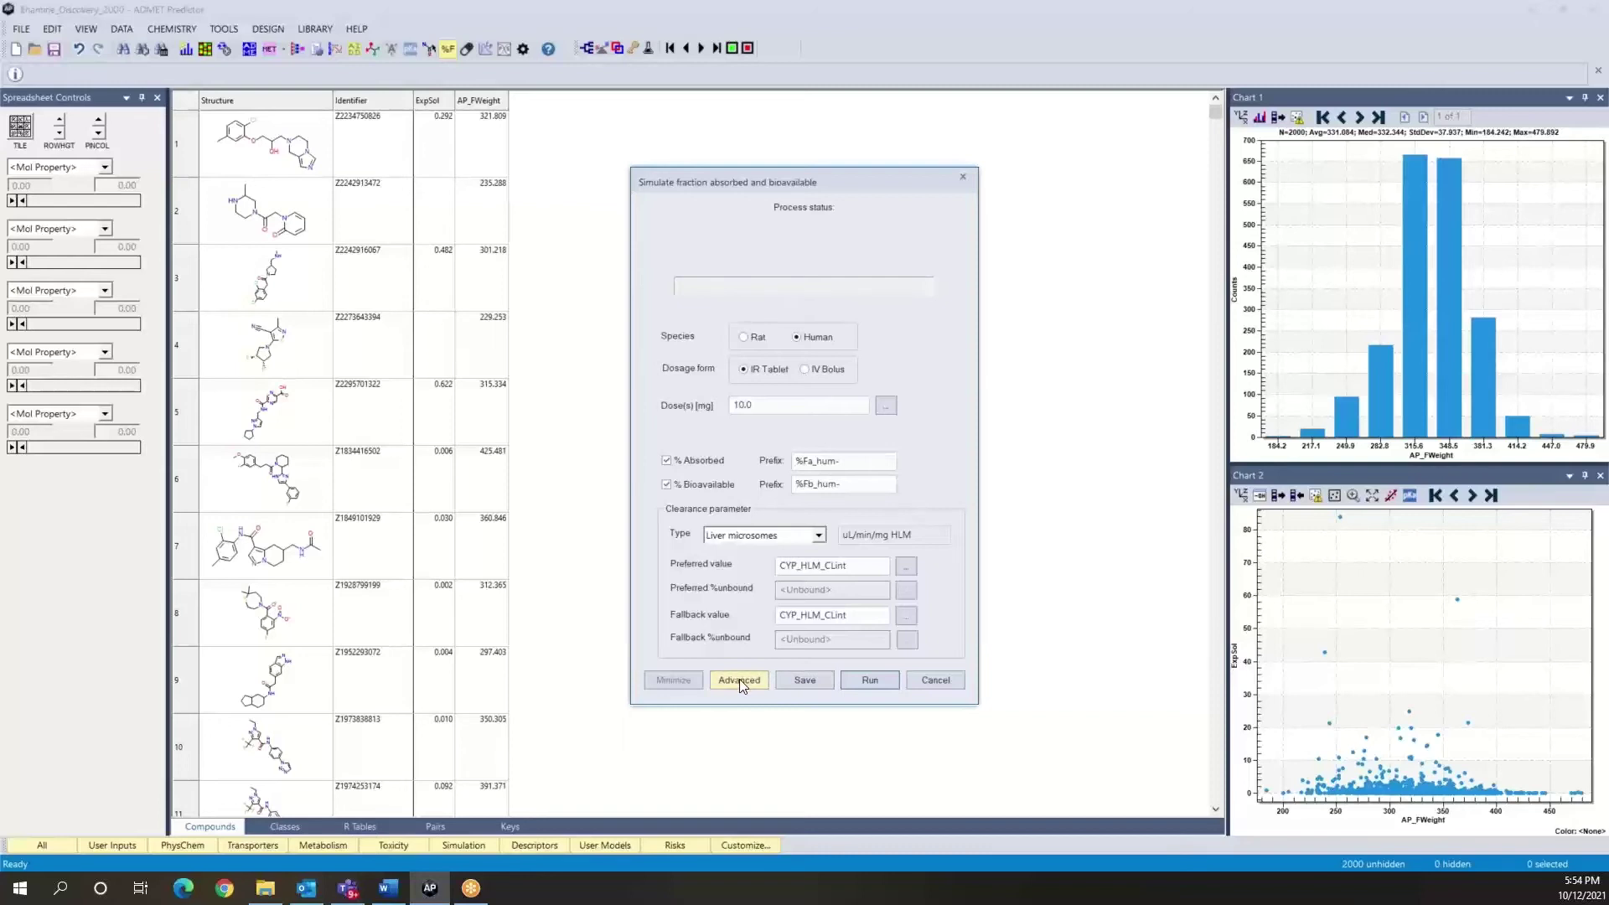
- In the advanced simulation parameters, replace S+Sw with the ExpSol attribute as the solubility source
{"action": "left_click", "coordinate": [739, 682]}
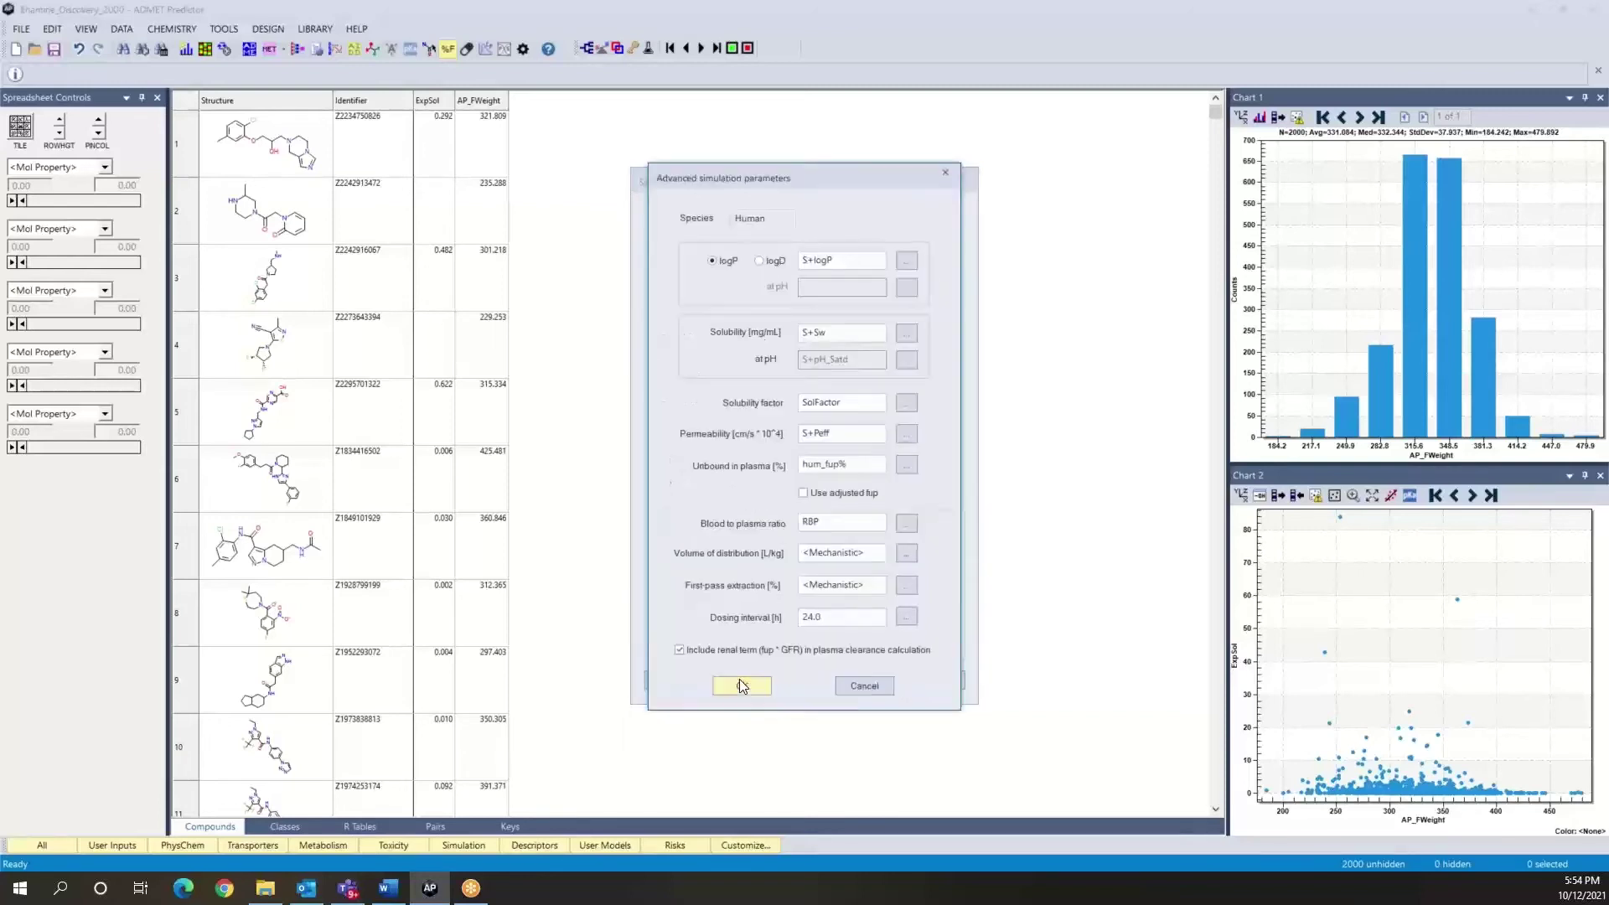
{"action": "left_click", "coordinate": [907, 334]}
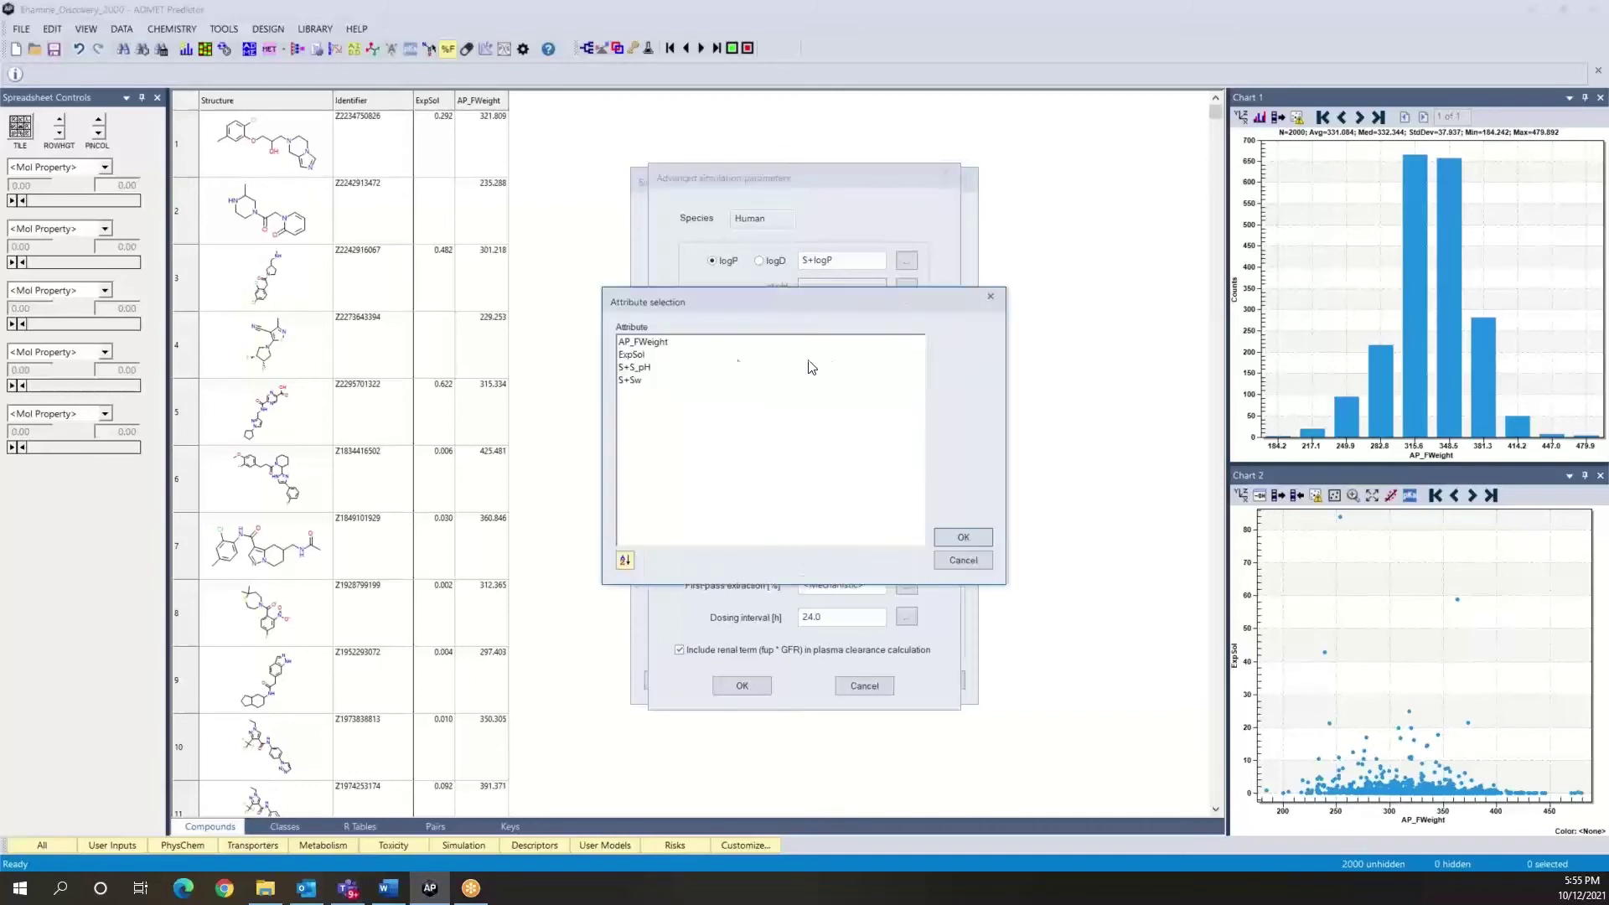
{"action": "left_click", "coordinate": [635, 356]}
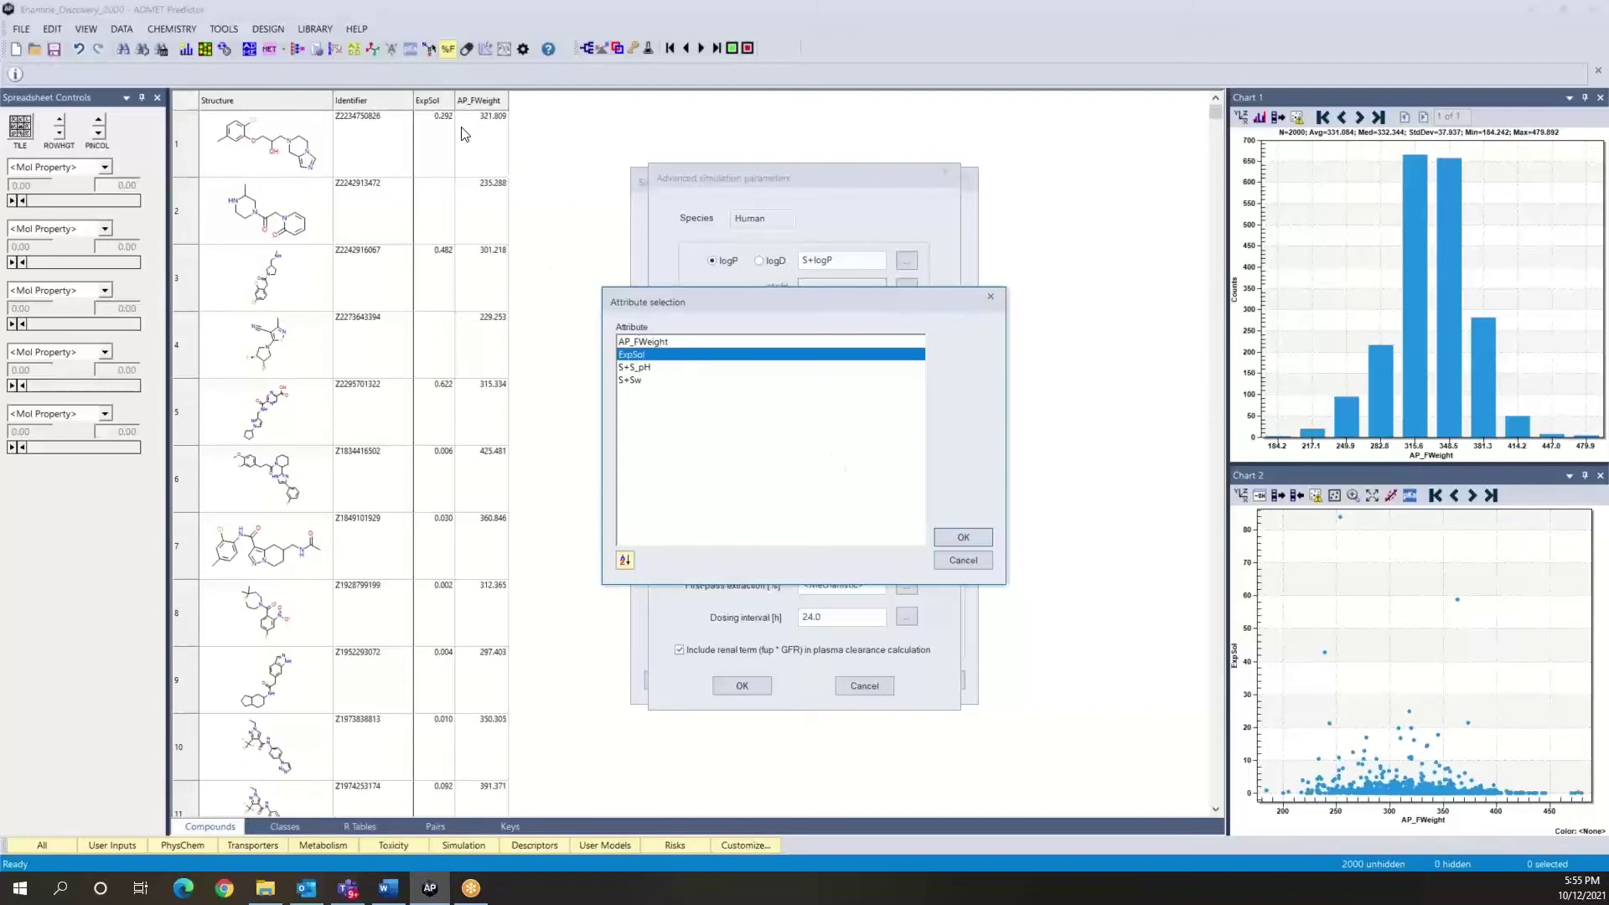
{"action": "left_click", "coordinate": [964, 538]}
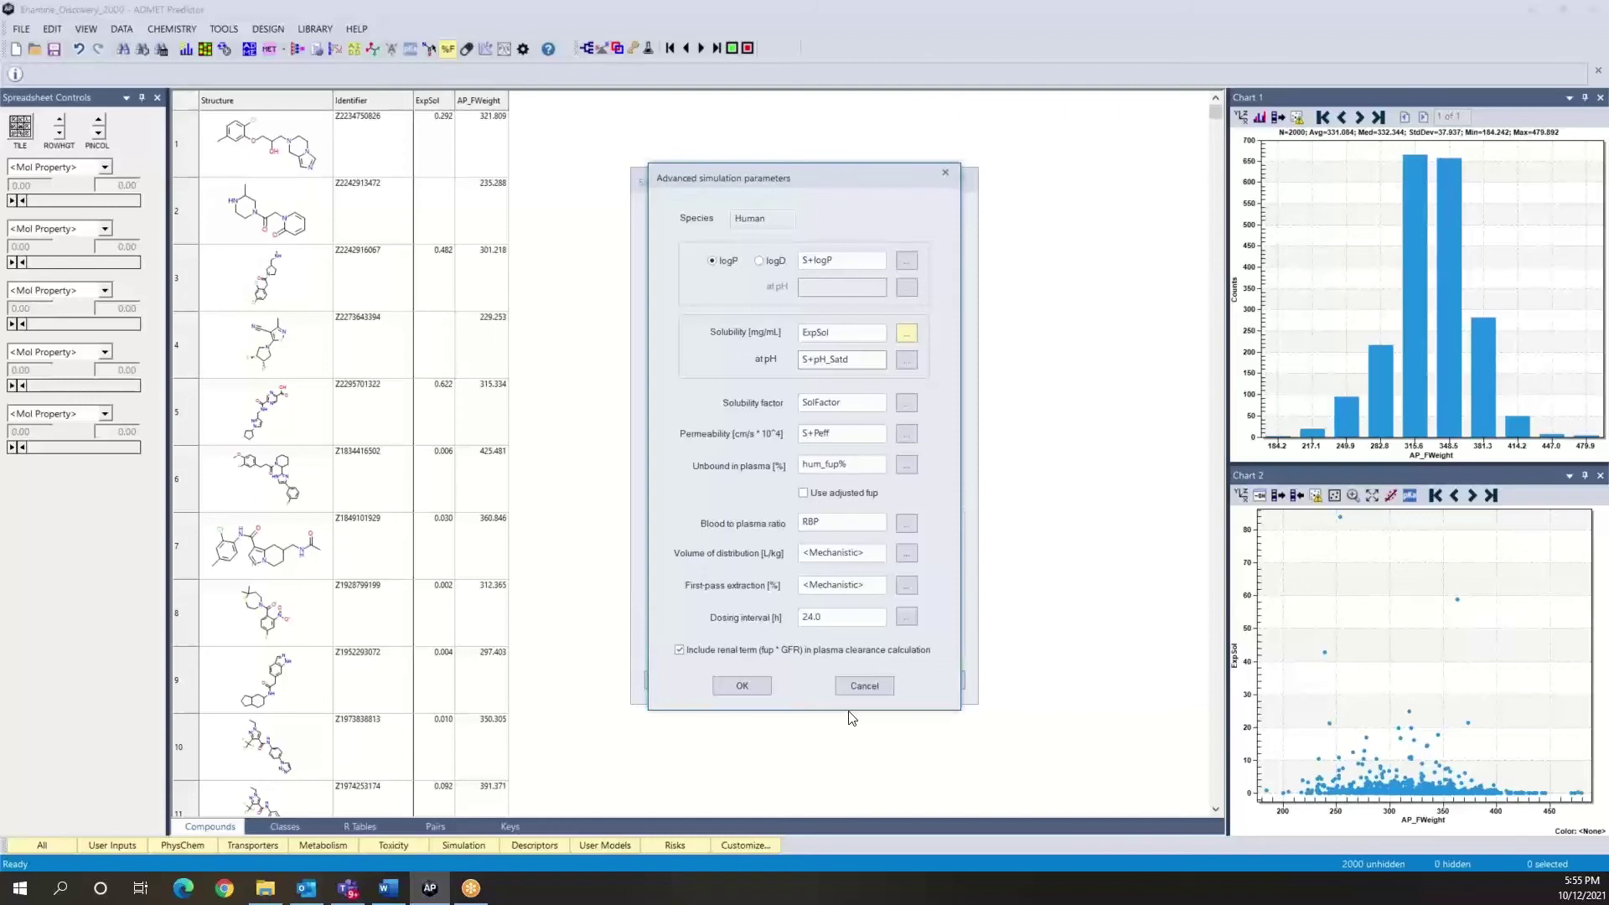
- Accept the advanced settings and run the %Fa/%Fb simulation on all 2000 molecules
{"action": "left_click", "coordinate": [743, 686]}
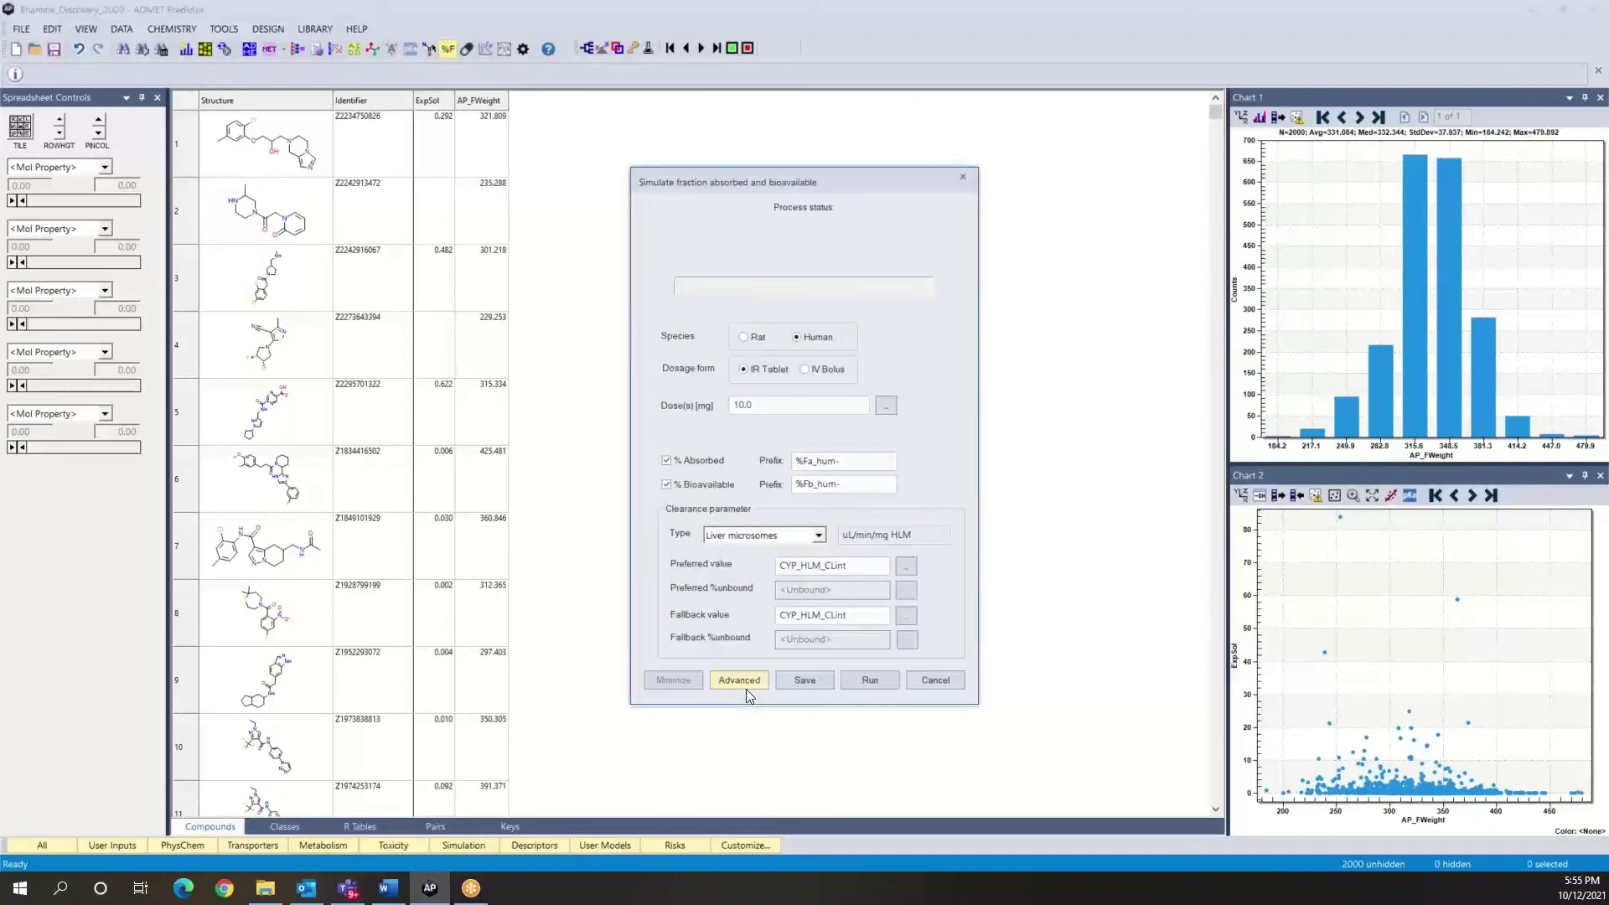
{"action": "left_click", "coordinate": [870, 681]}
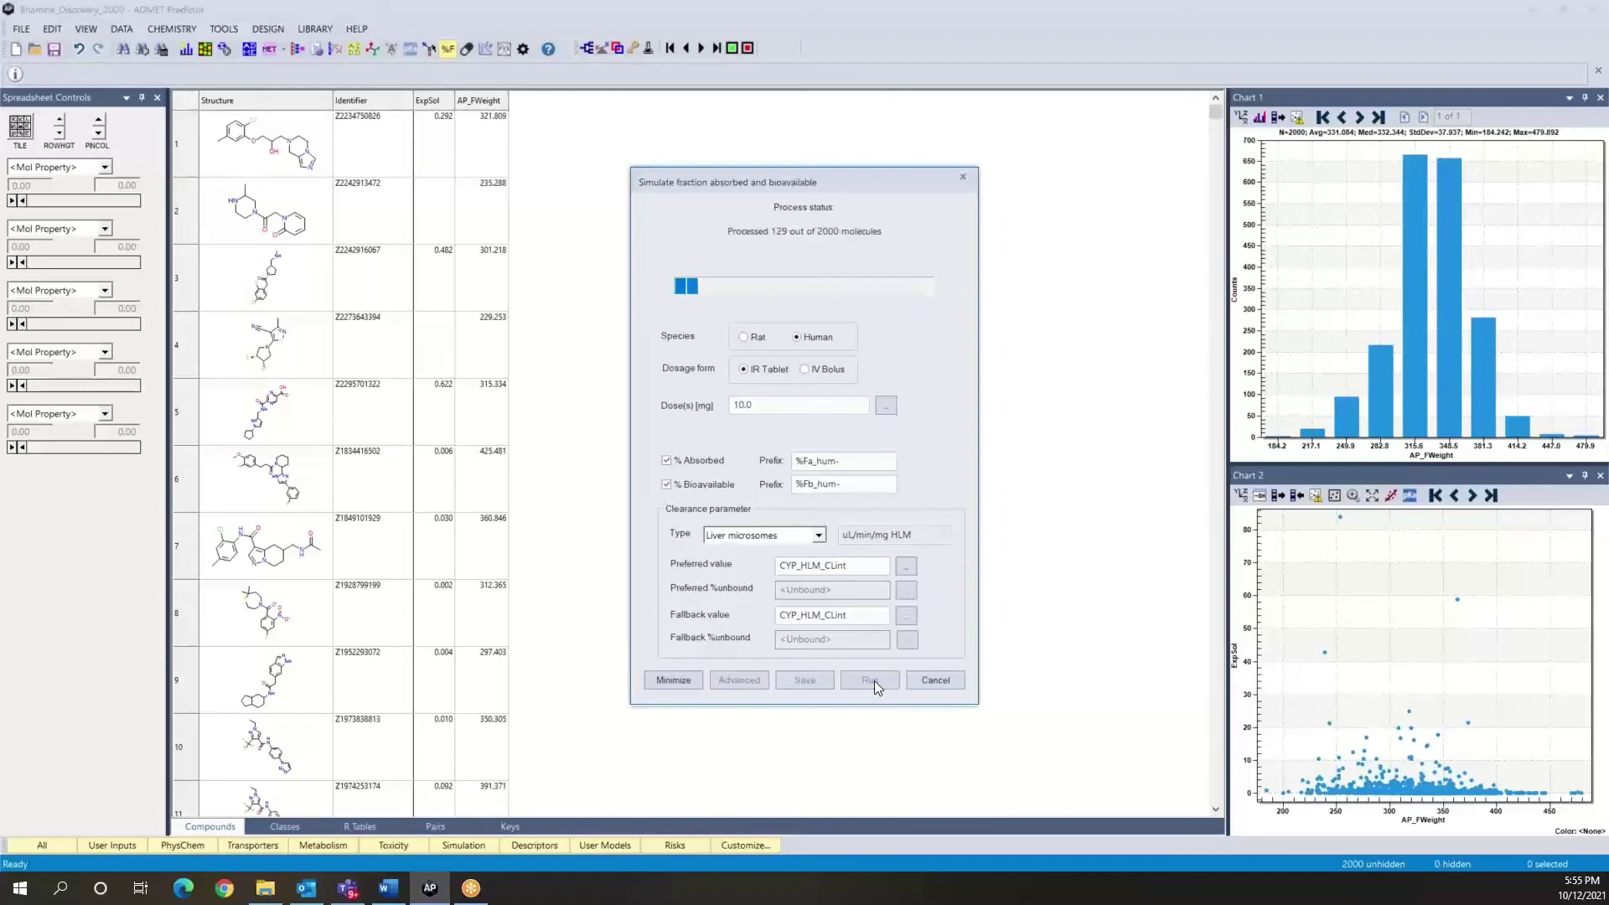